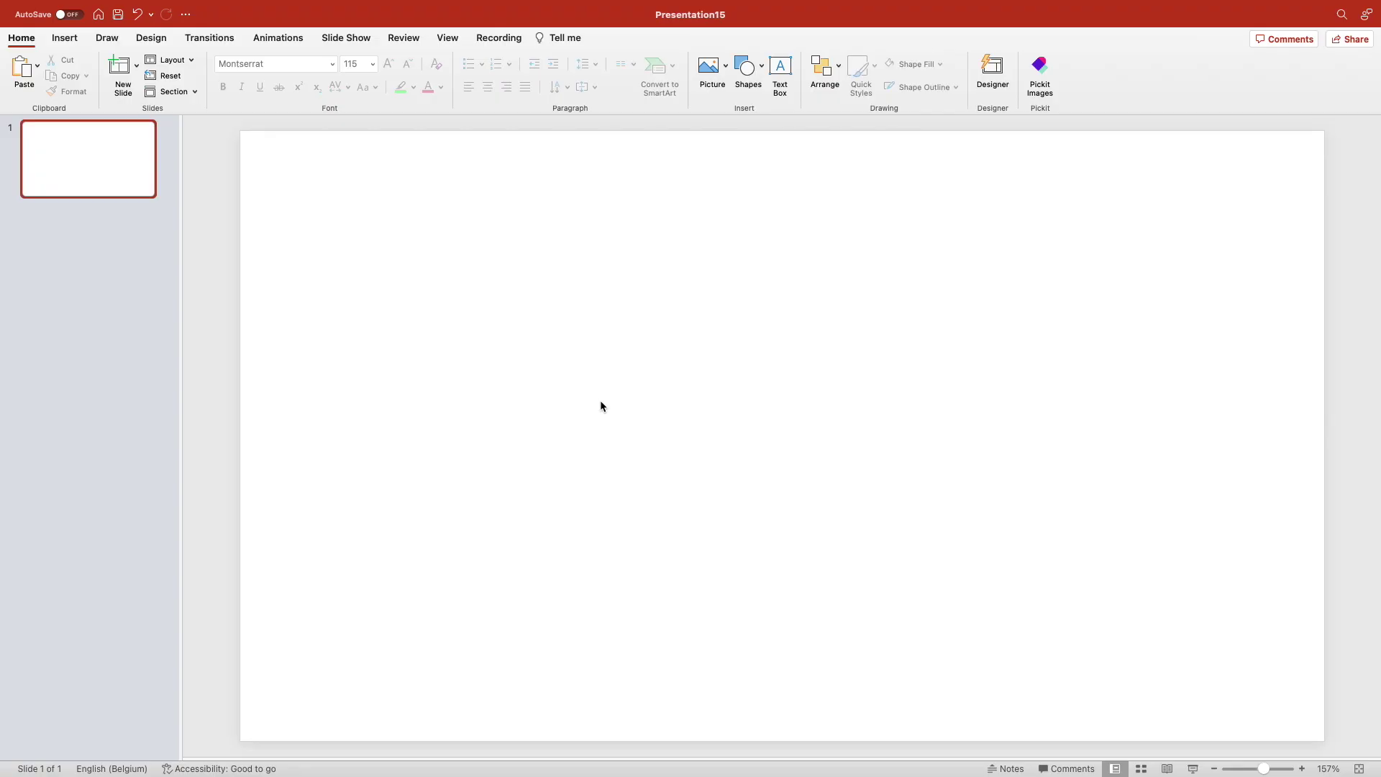
Step: Fill the slide background with a light grey theme colour via Format Background
right_click(601, 401)
left_click(676, 614)
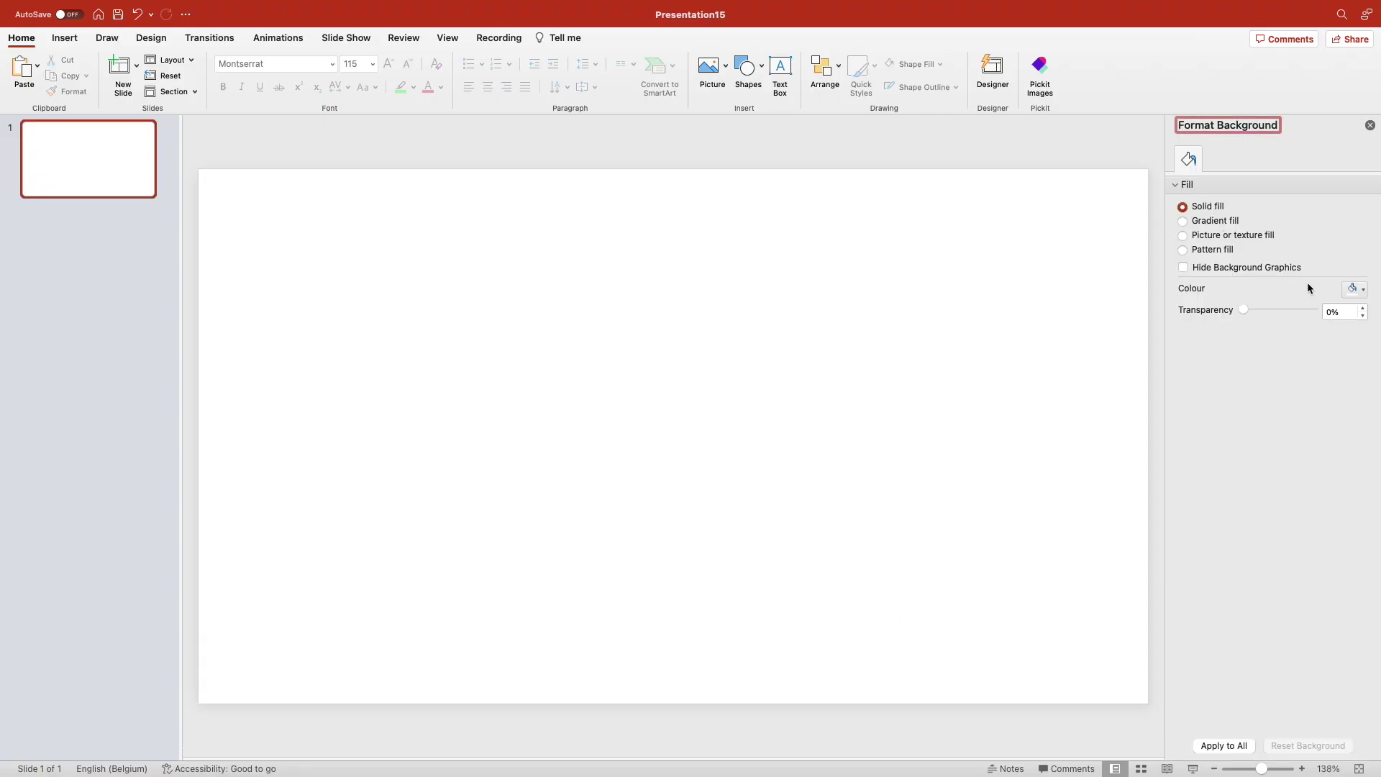
left_click(1355, 288)
left_click(1249, 372)
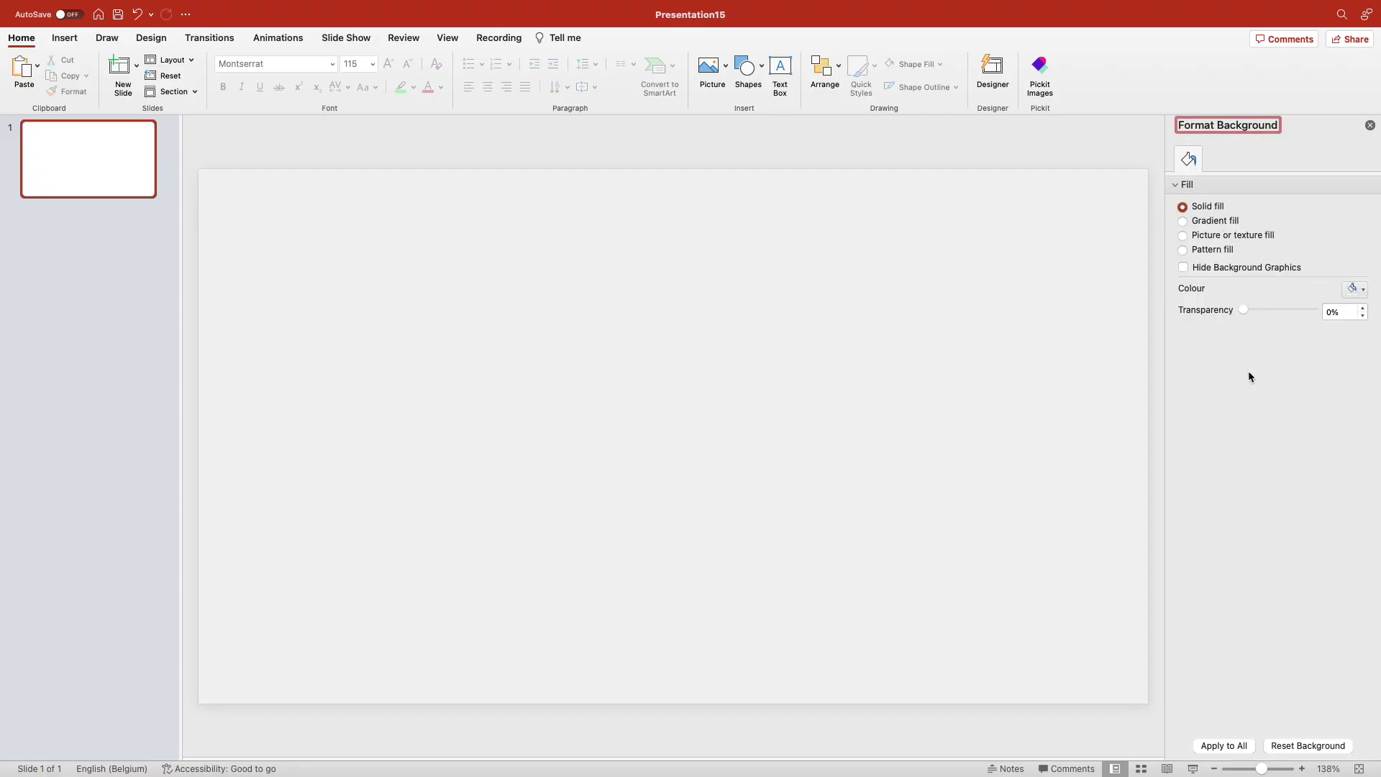
Step: Add a text box containing the number 1 in Montserrat
left_click(1370, 126)
left_click_drag(383, 312, 507, 448)
type("1")
key("super+a")
left_click(259, 64)
type("Montserrat")
key("Return")
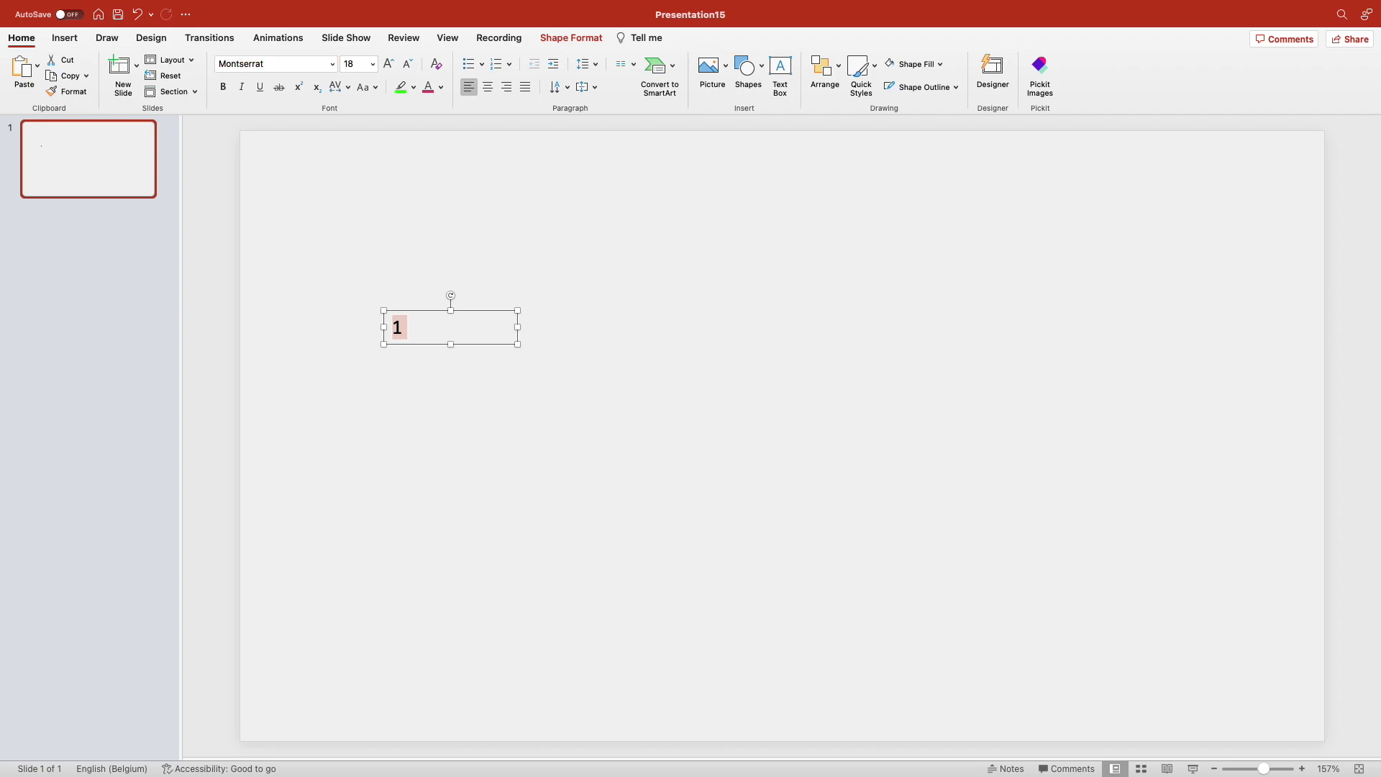
Step: Enlarge the 1, colour it magenta, centre-align it and move it left
left_click(390, 65)
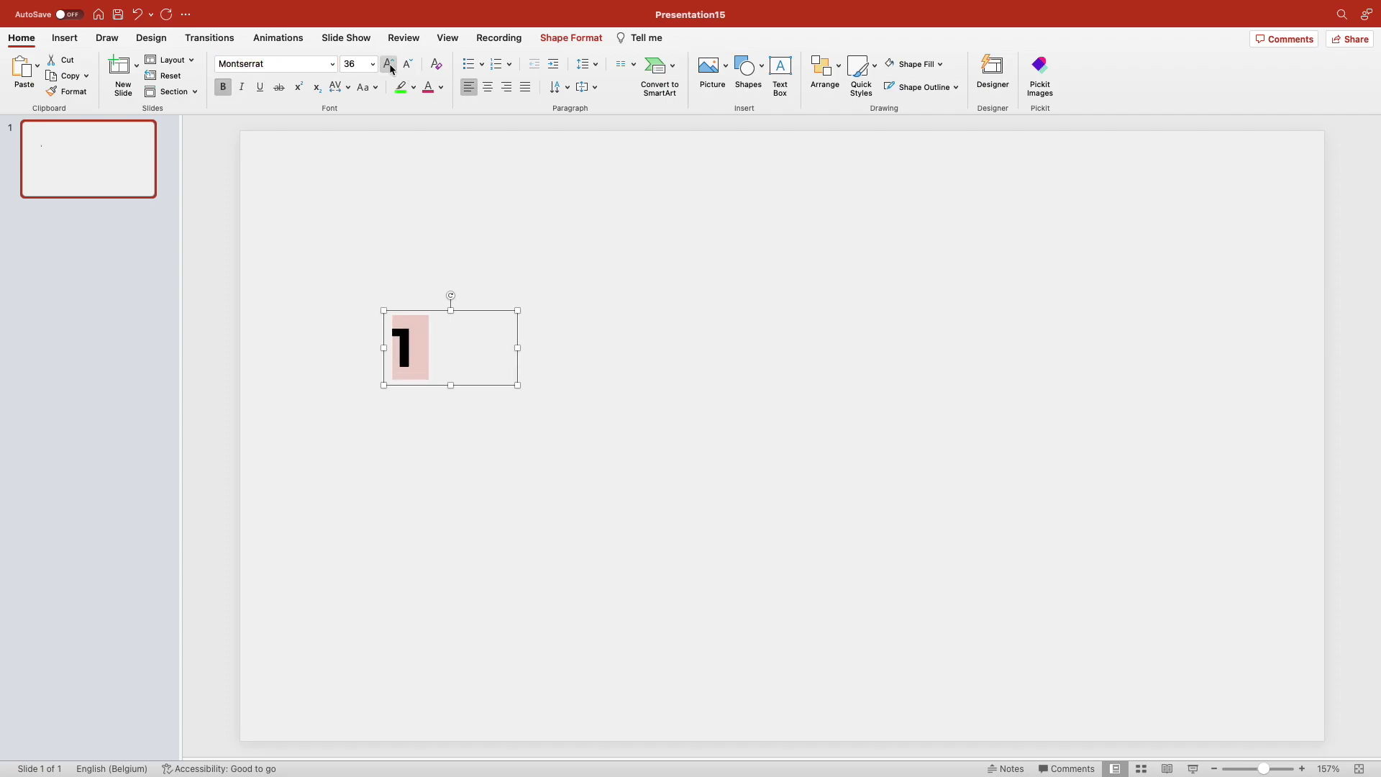
left_click(390, 65)
left_click(390, 65)
left_click(390, 65)
left_click(390, 65)
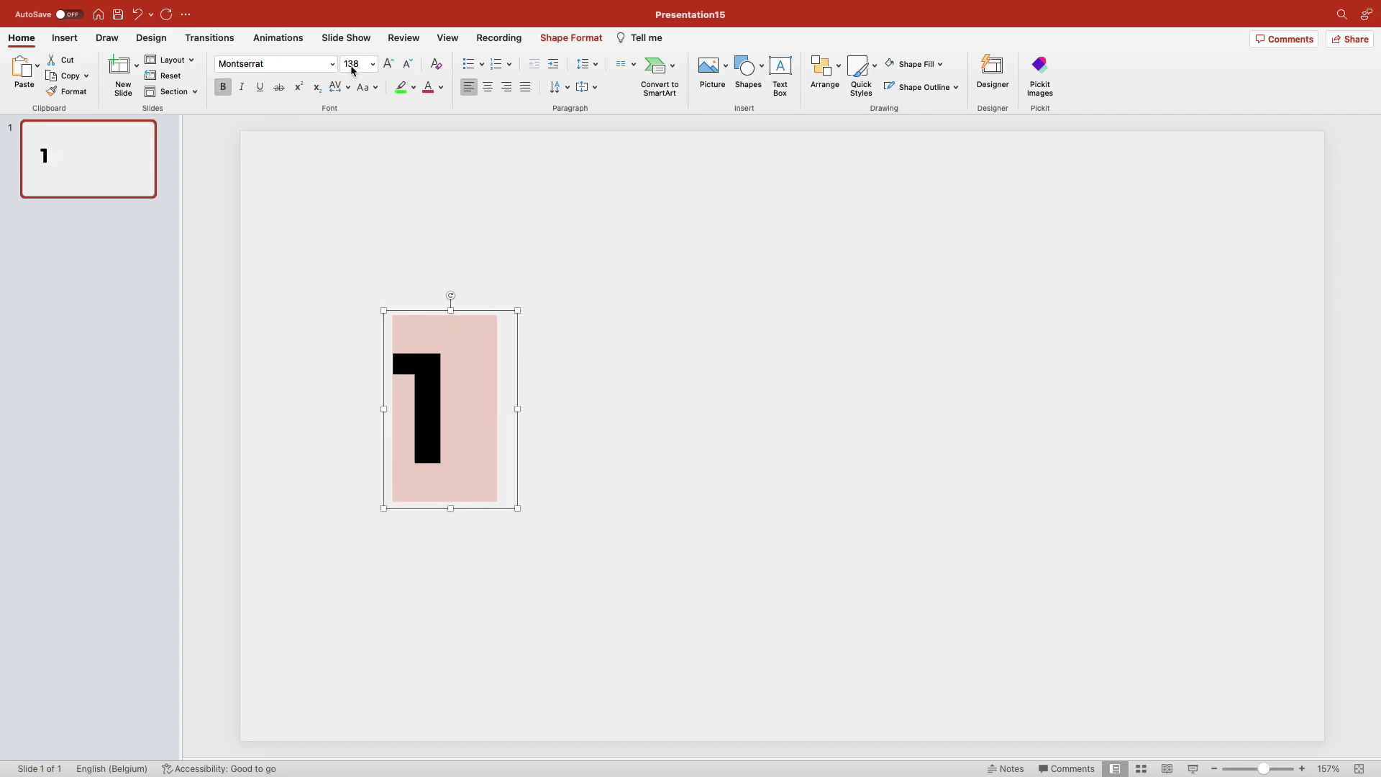
left_click(430, 88)
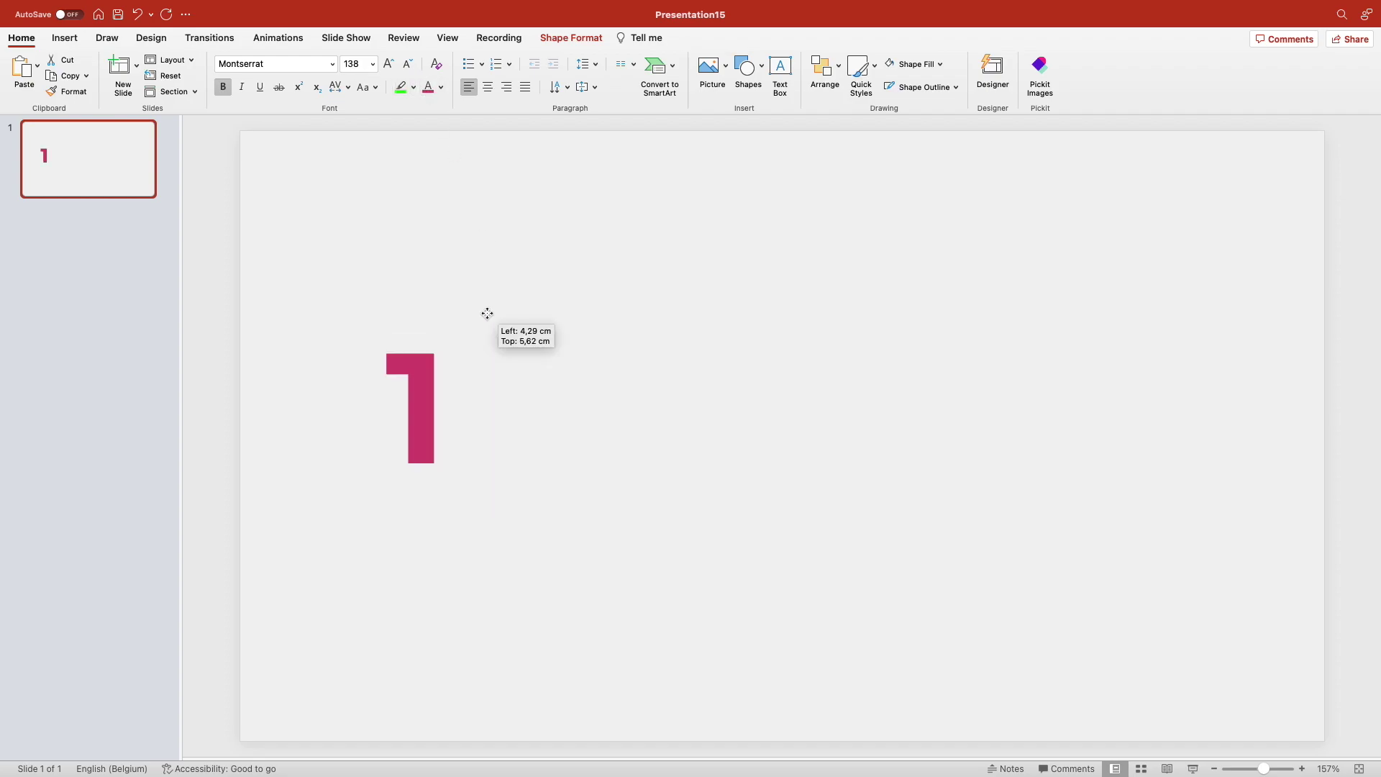
left_click_drag(498, 323, 484, 322)
key("cmd+e")
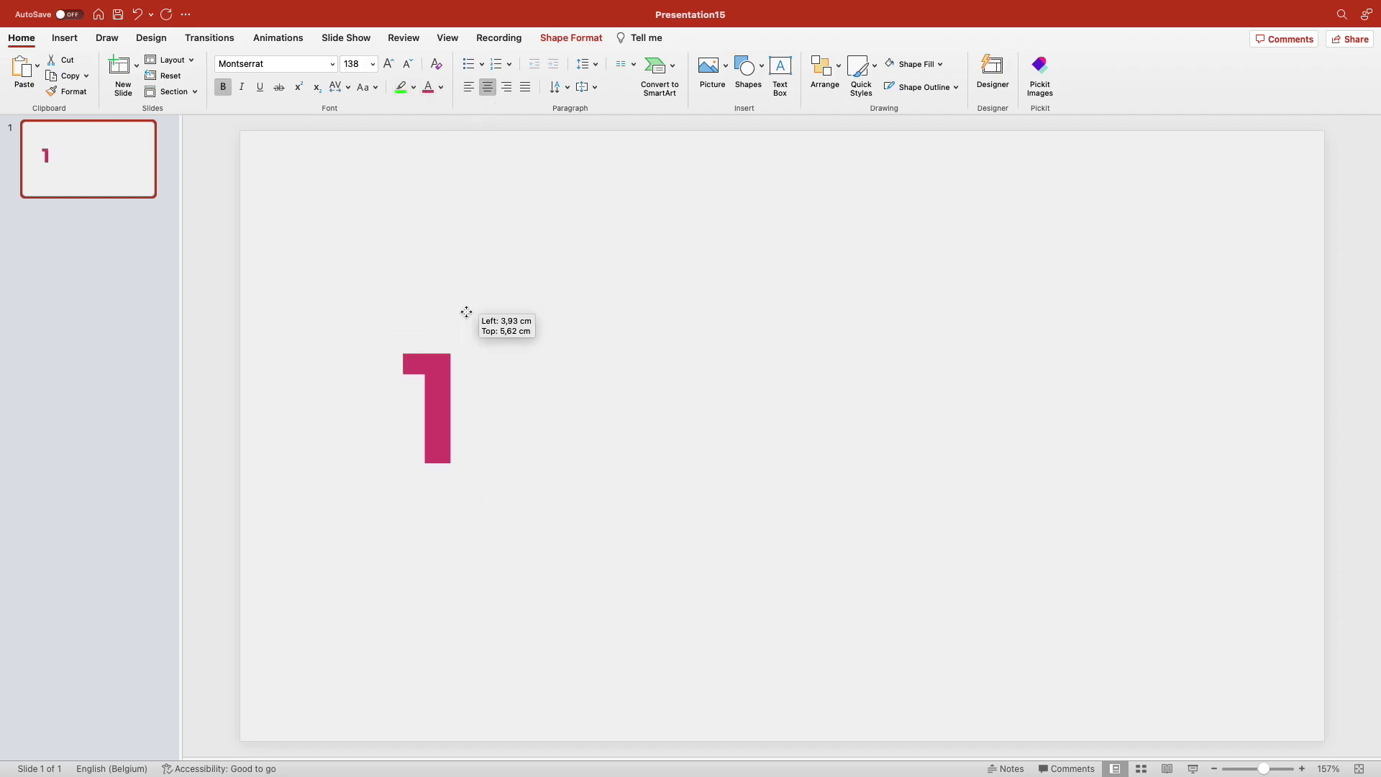
left_click_drag(480, 388, 443, 324)
Step: Place a horizontally flipped, unfilled right triangle over the number 1
left_click(748, 66)
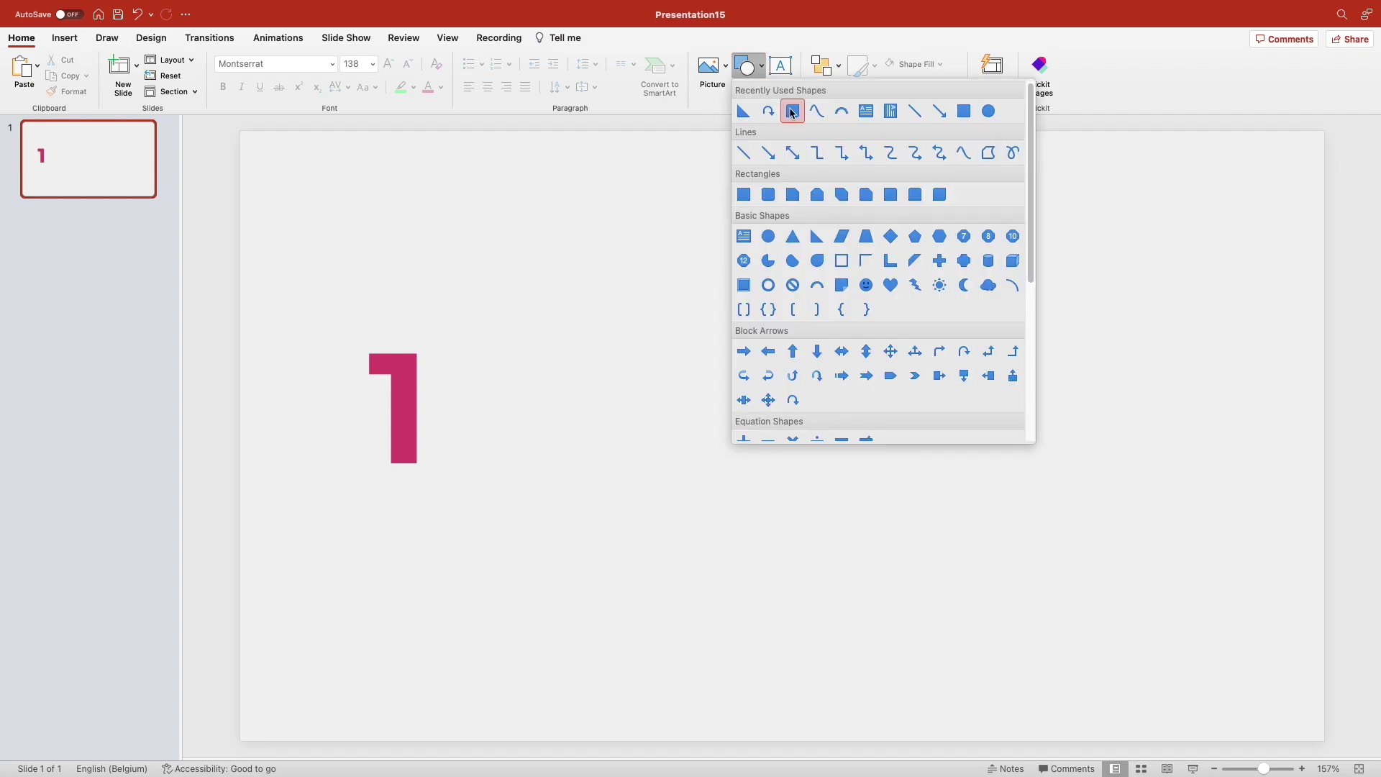
left_click(744, 112)
left_click_drag(594, 354, 737, 496)
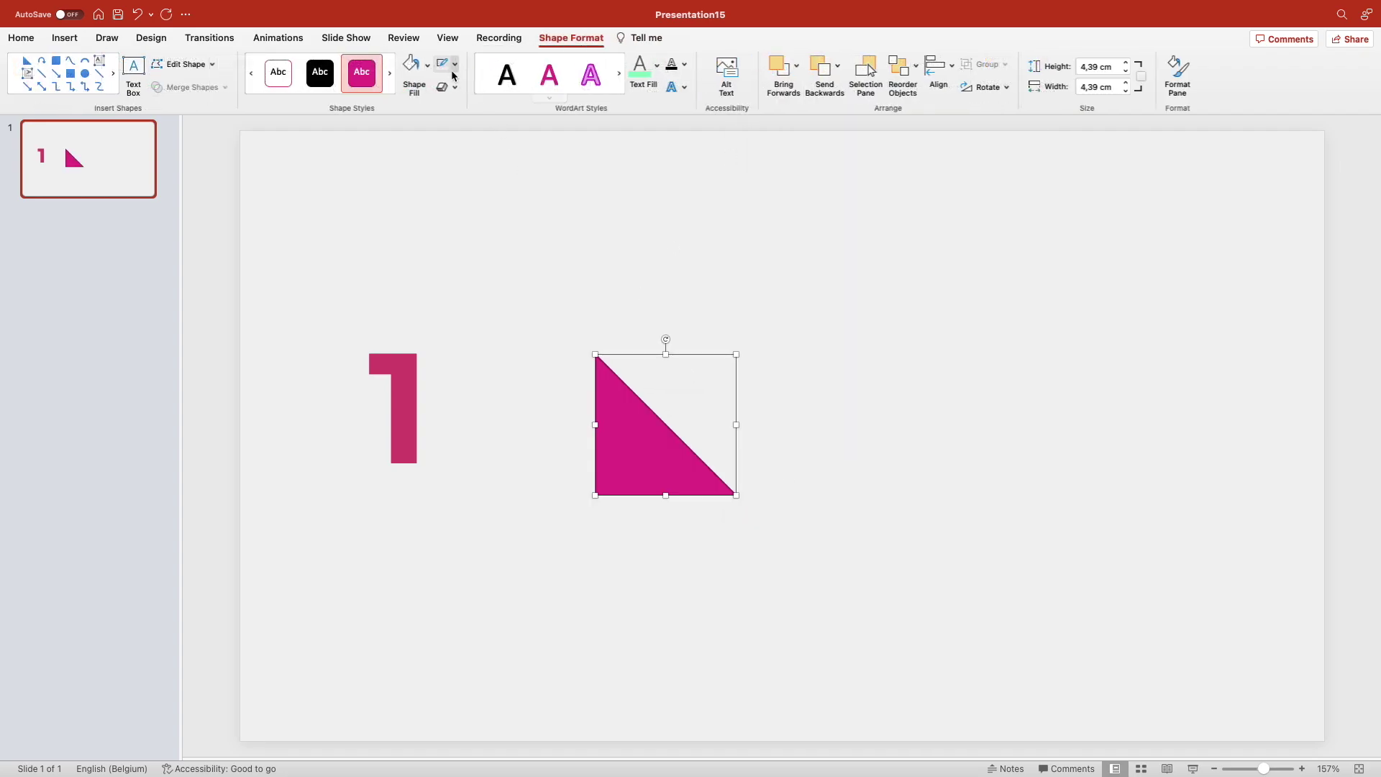
key("cmd+shift+h")
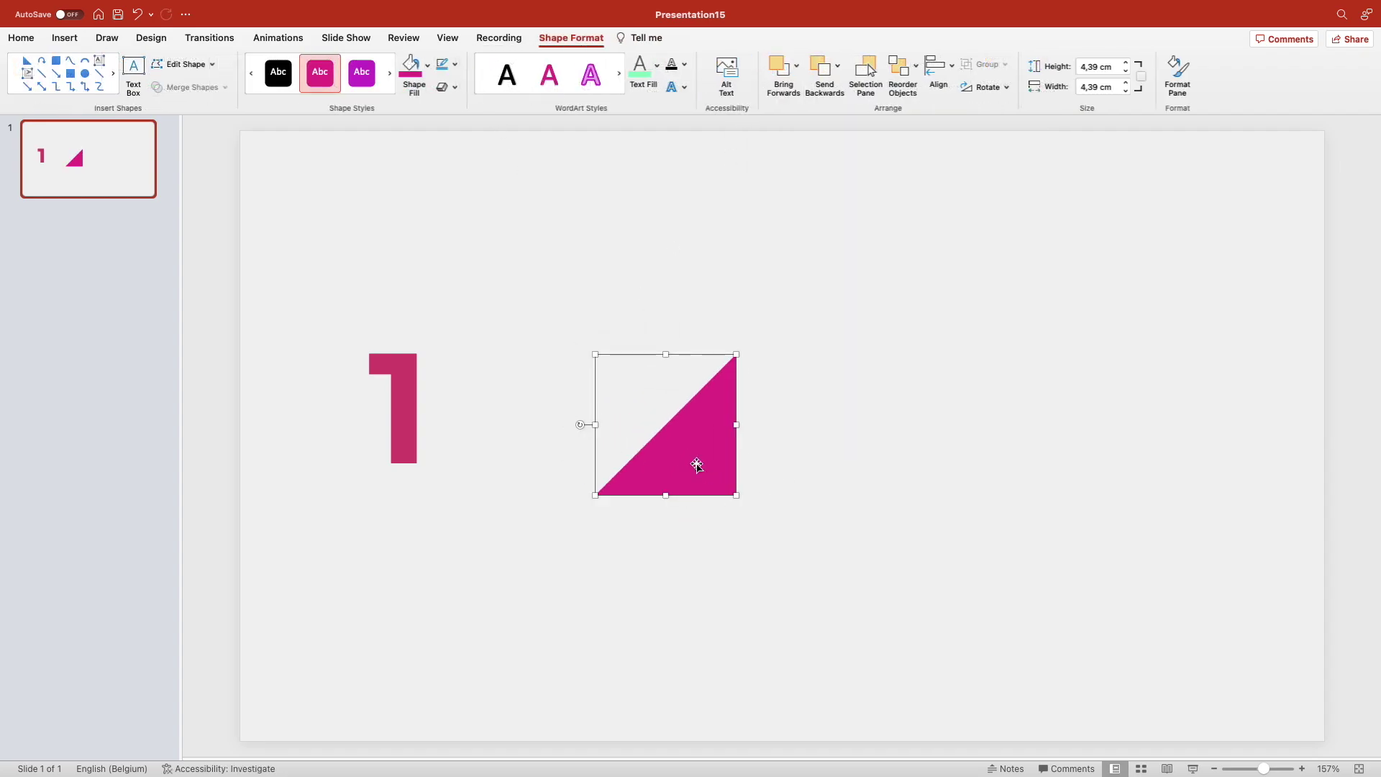
left_click_drag(699, 462, 421, 460)
left_click(427, 66)
left_click(414, 149)
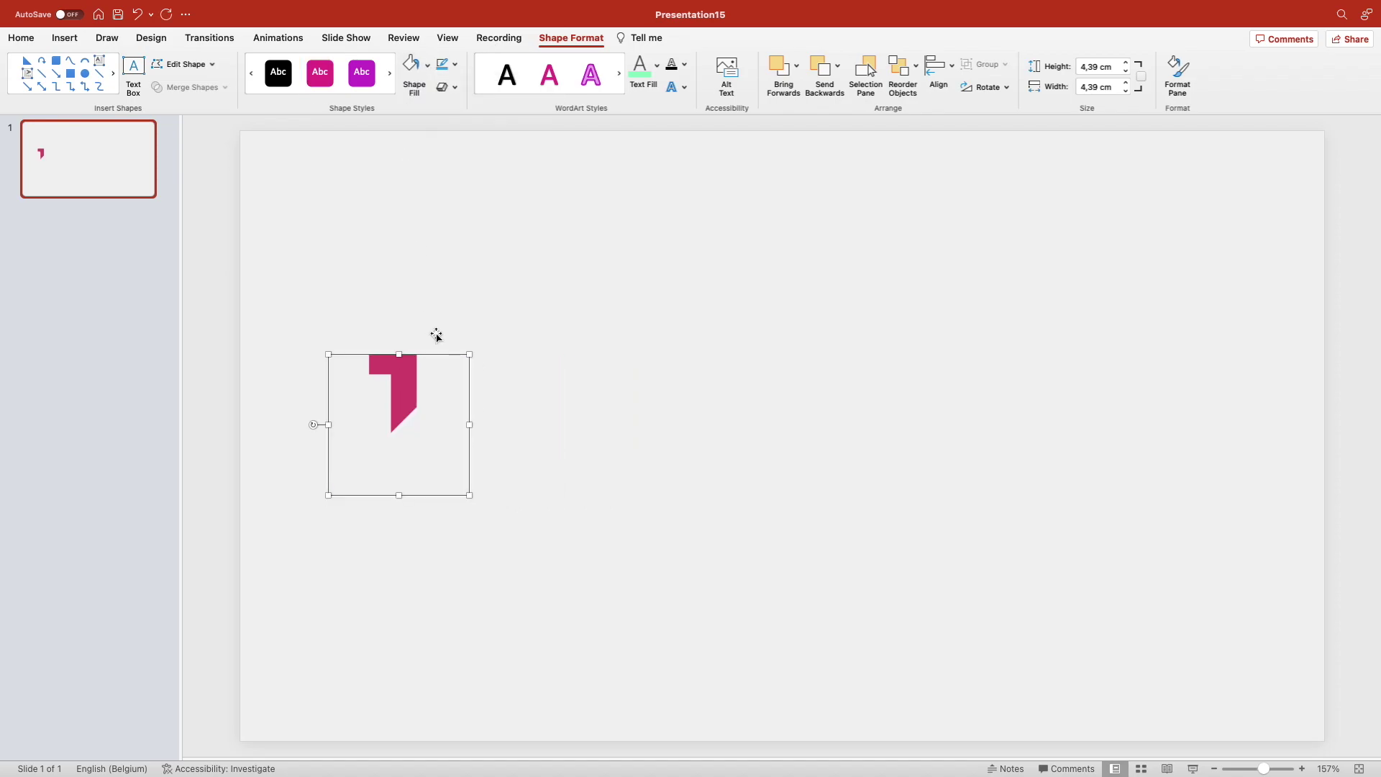
Step: Give the triangle an outer shadow and align its edge with the 1
right_click(435, 420)
left_click(481, 642)
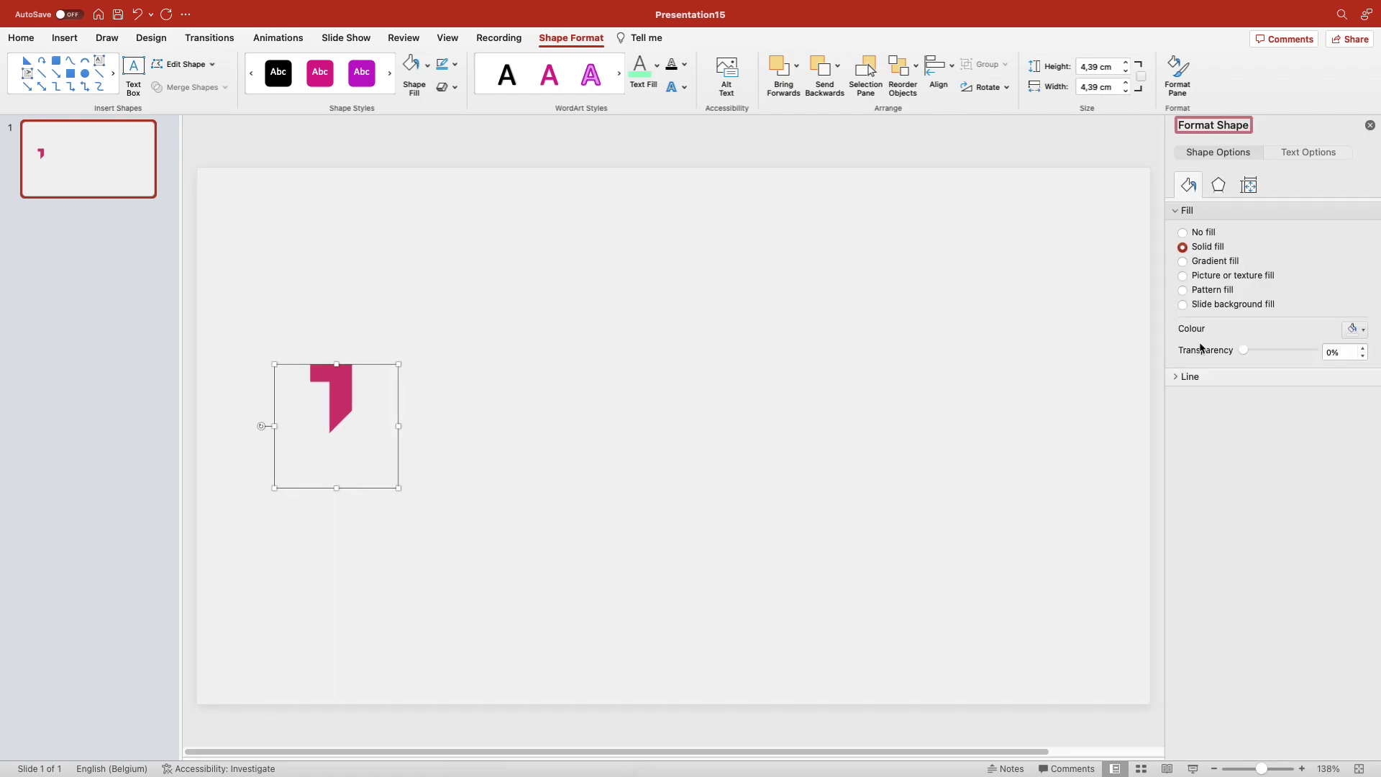
left_click(1220, 187)
left_click(1197, 210)
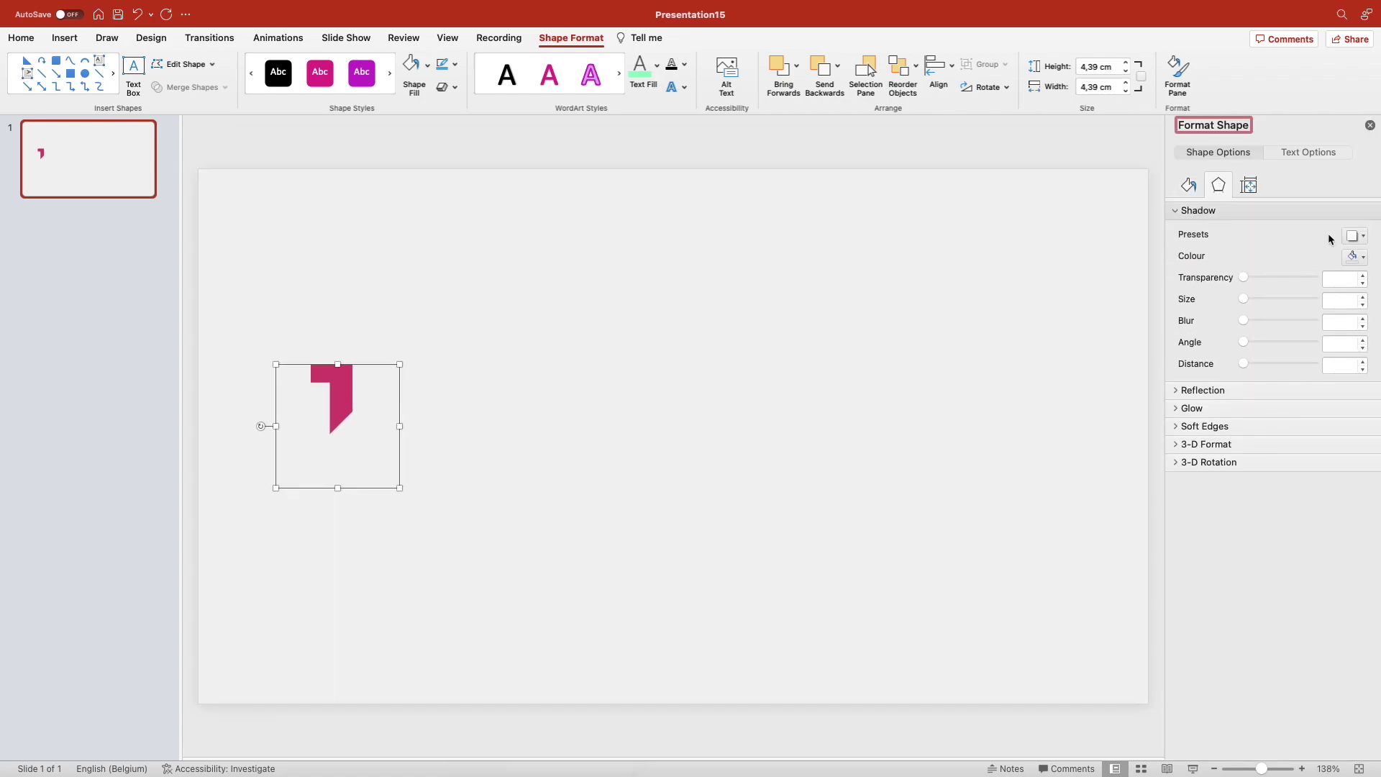
left_click(1355, 235)
left_click(1348, 452)
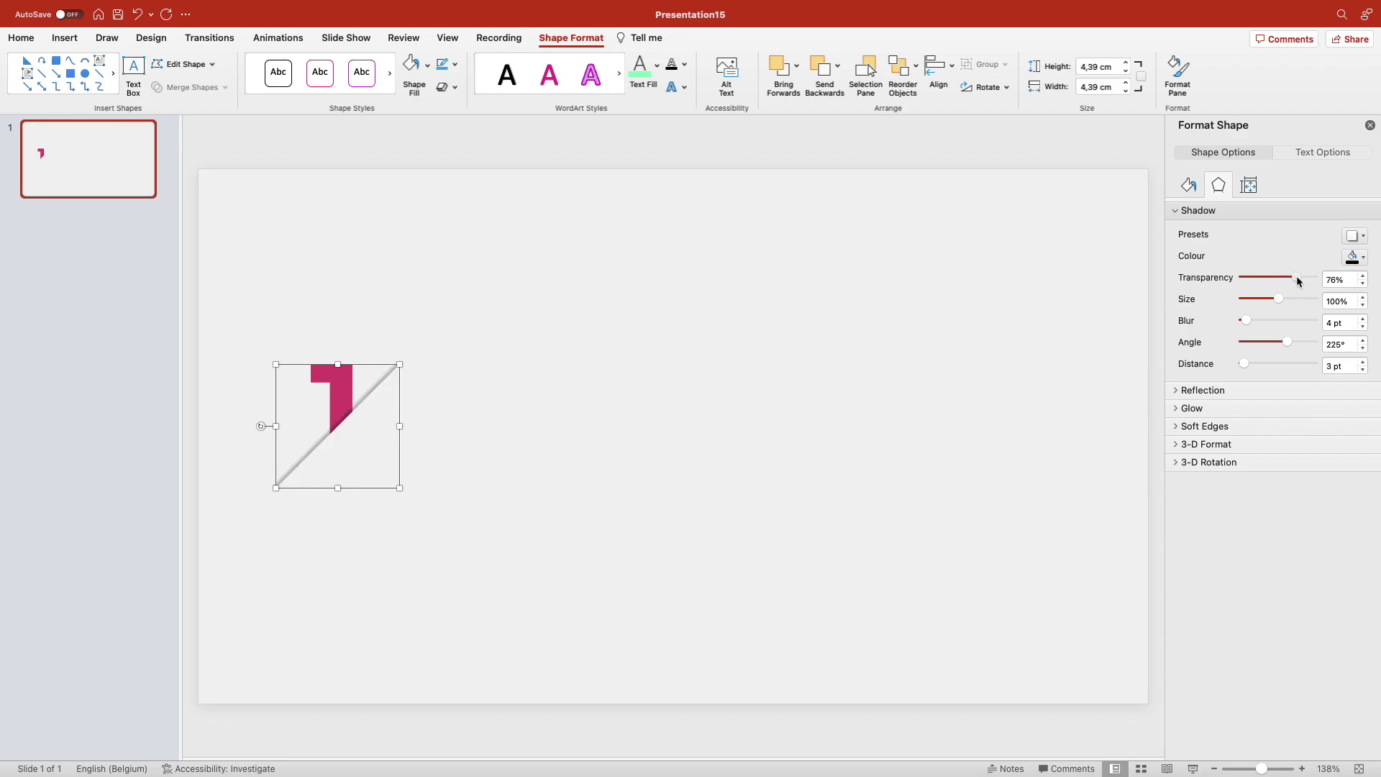
left_click(1371, 126)
left_click(741, 349)
scroll(778, 465, "up", 2)
left_click_drag(453, 432, 477, 455)
Step: Duplicate the 1 and its shadow twice to the right as numbers 2 and 3
left_click(548, 361)
left_click_drag(552, 324, 366, 517)
left_click_drag(432, 410, 612, 397, "ctrl")
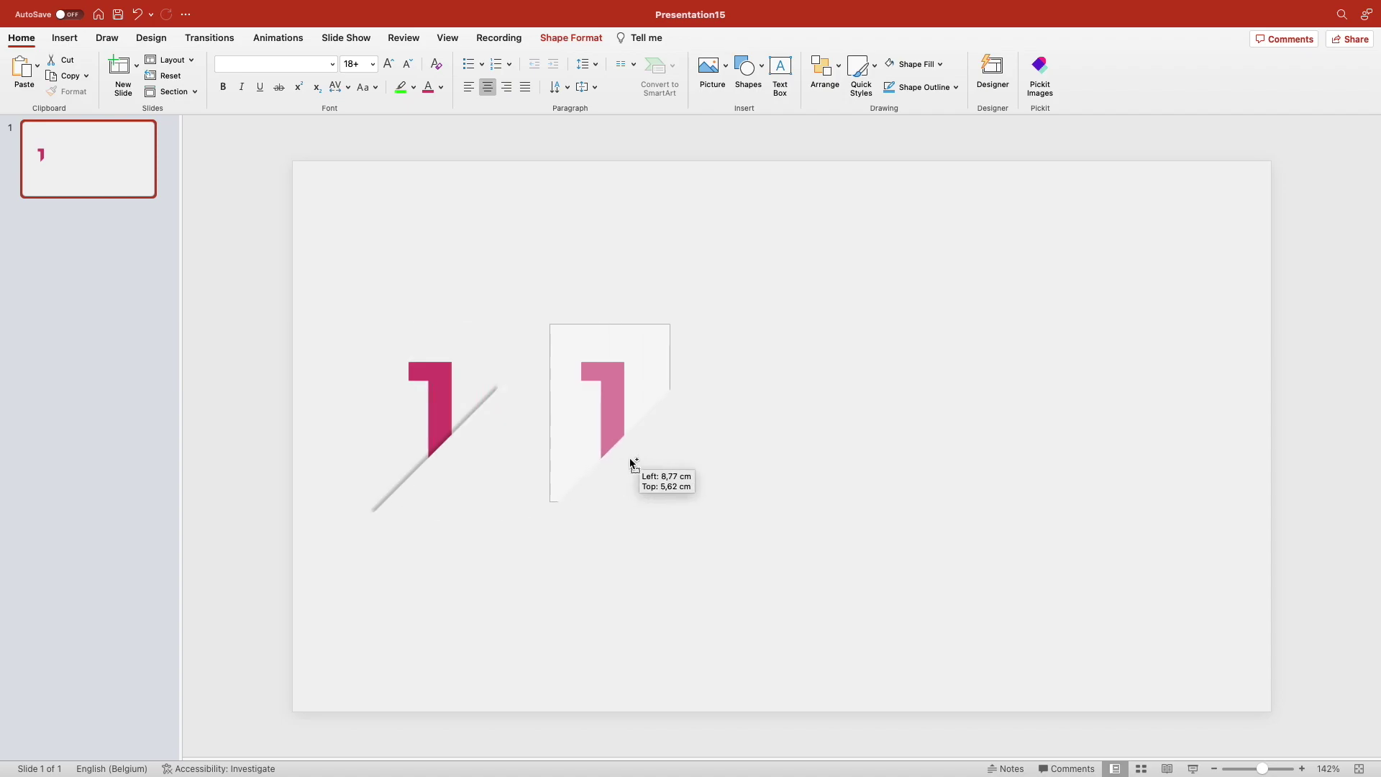
double_click(612, 397)
type("2")
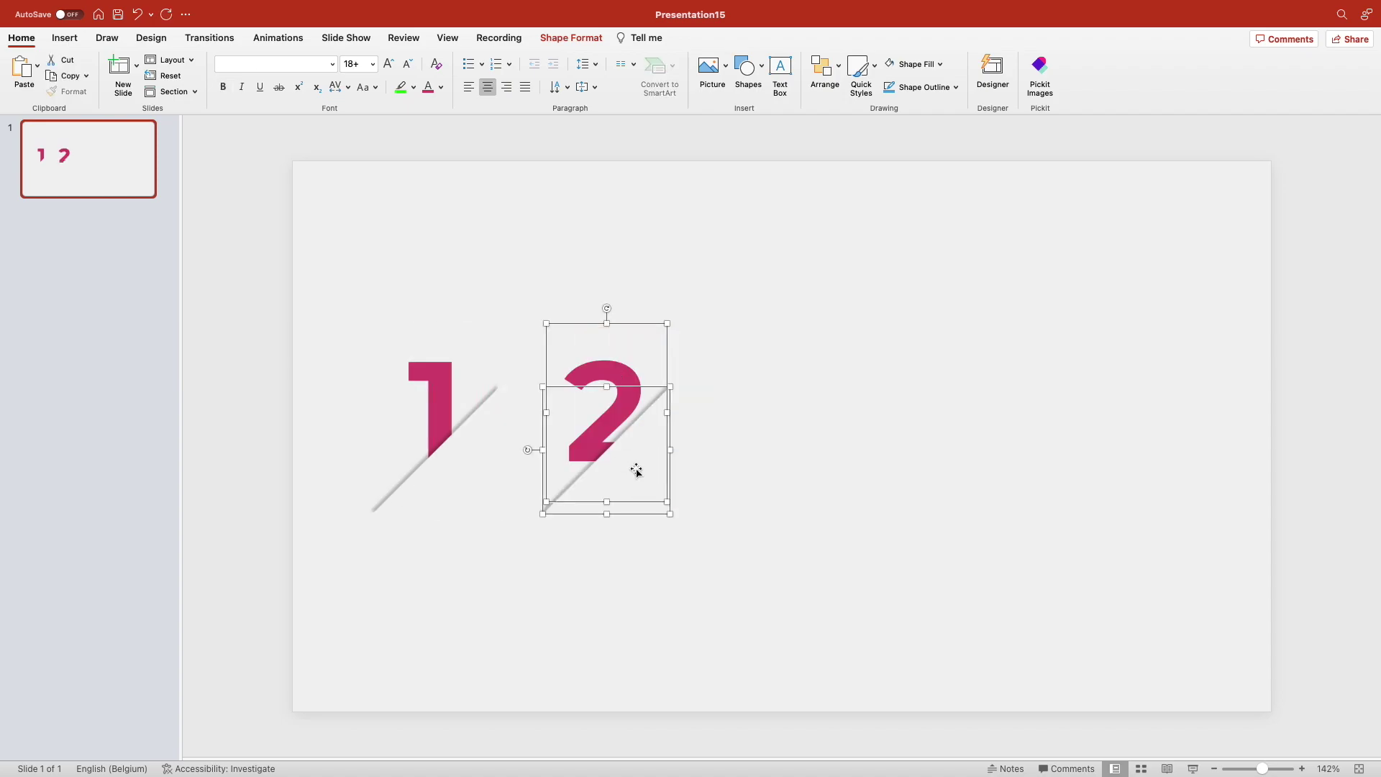
left_click_drag(636, 472, 778, 471, "ctrl")
double_click(675, 376)
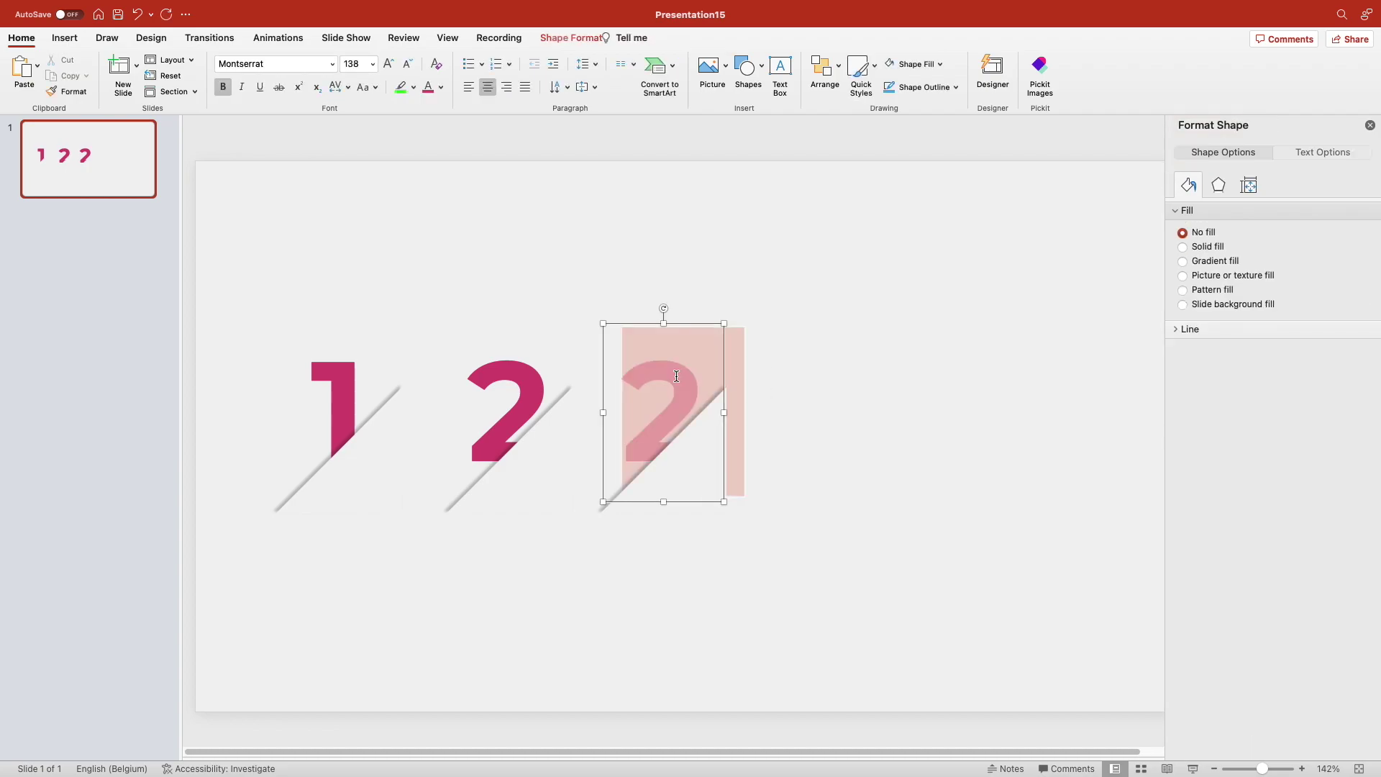
type("3")
Step: Copy numbers 2 and 3 further right and renumber them 4 and 5
left_click(927, 591)
left_click_drag(864, 561, 541, 313)
left_click_drag(647, 454, 958, 454, "ctrl")
double_click(917, 410)
type("4")
double_click(1071, 410)
type("5")
left_click(624, 330)
Step: Colour number 2 purple, 3 violet, 4 blue and 5 light blue
left_click(441, 88)
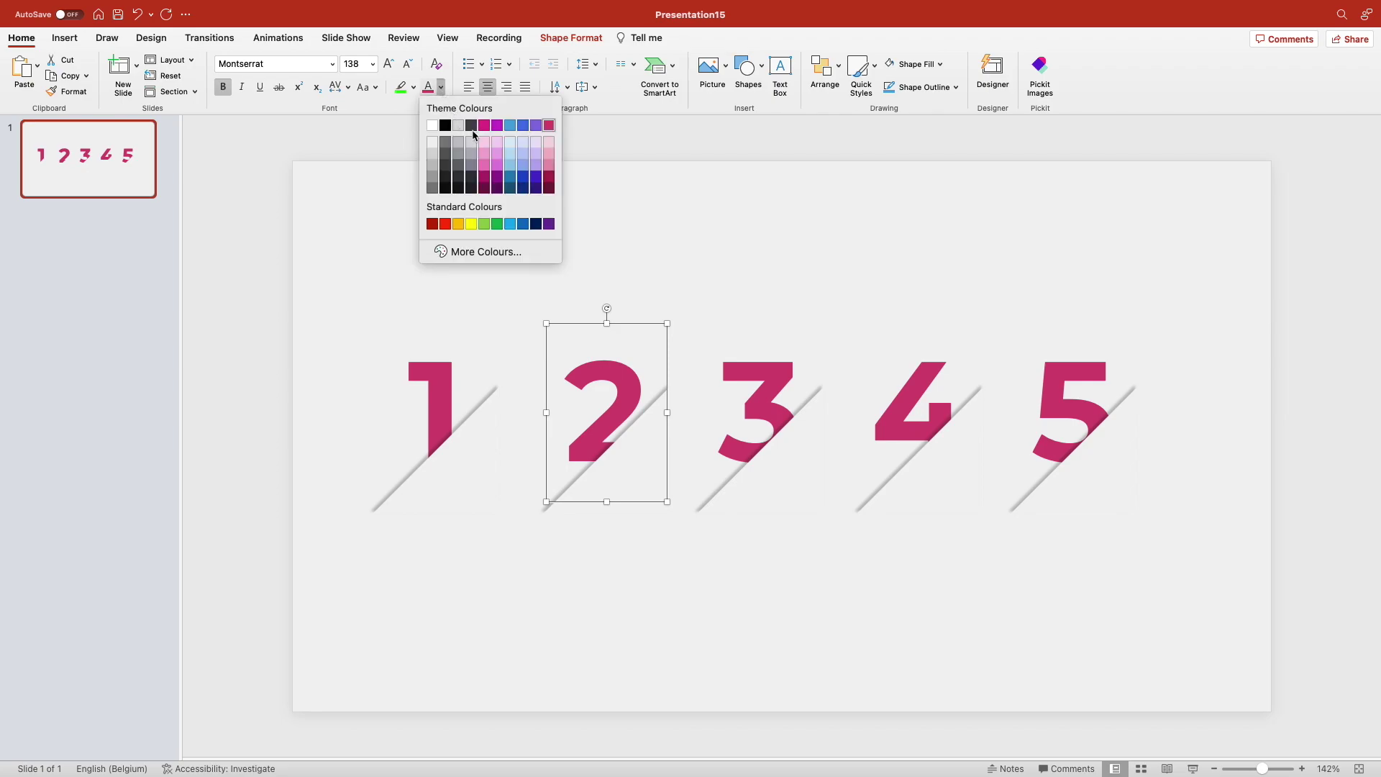
left_click(497, 126)
left_click(779, 335)
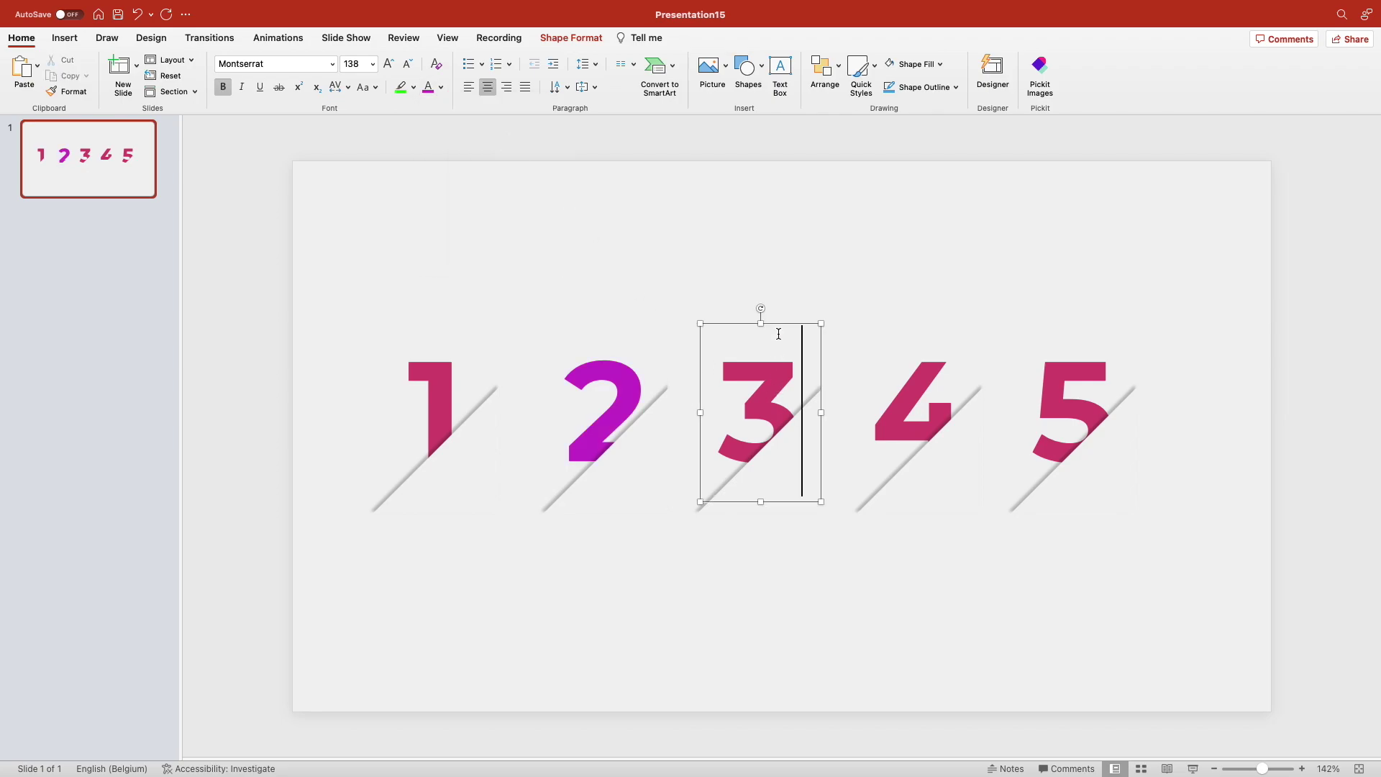
left_click(441, 89)
left_click(536, 126)
left_click(947, 318)
left_click(442, 90)
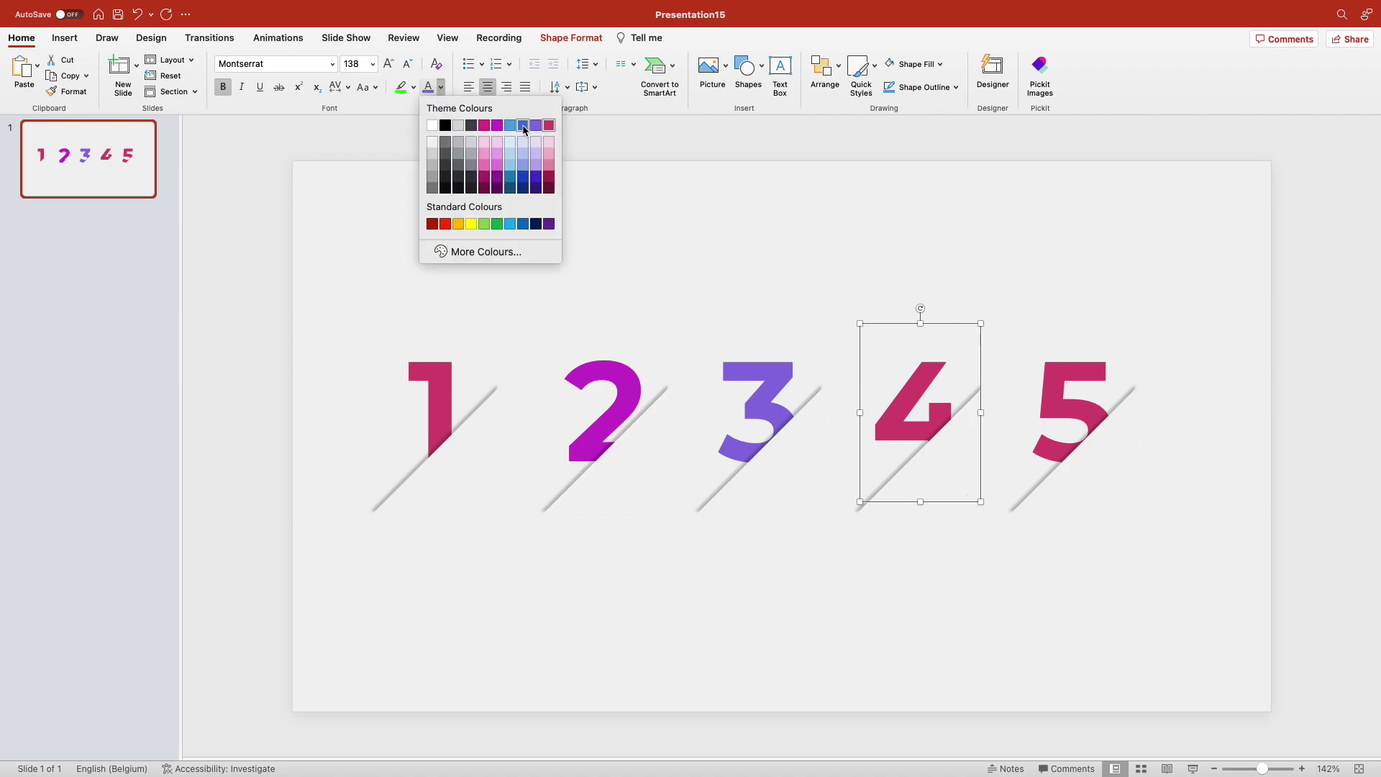
left_click(524, 128)
left_click(1096, 364)
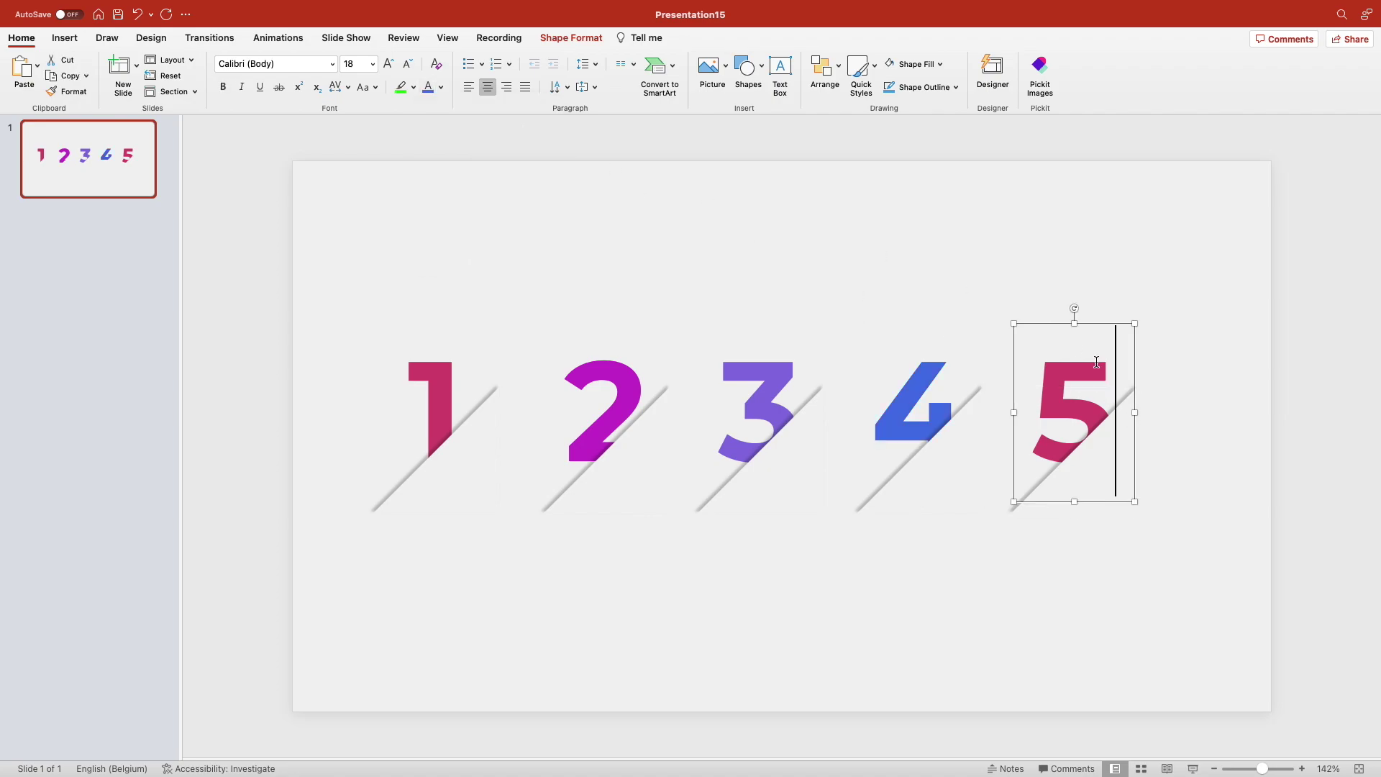
left_click(441, 89)
left_click(512, 138)
left_click(878, 222)
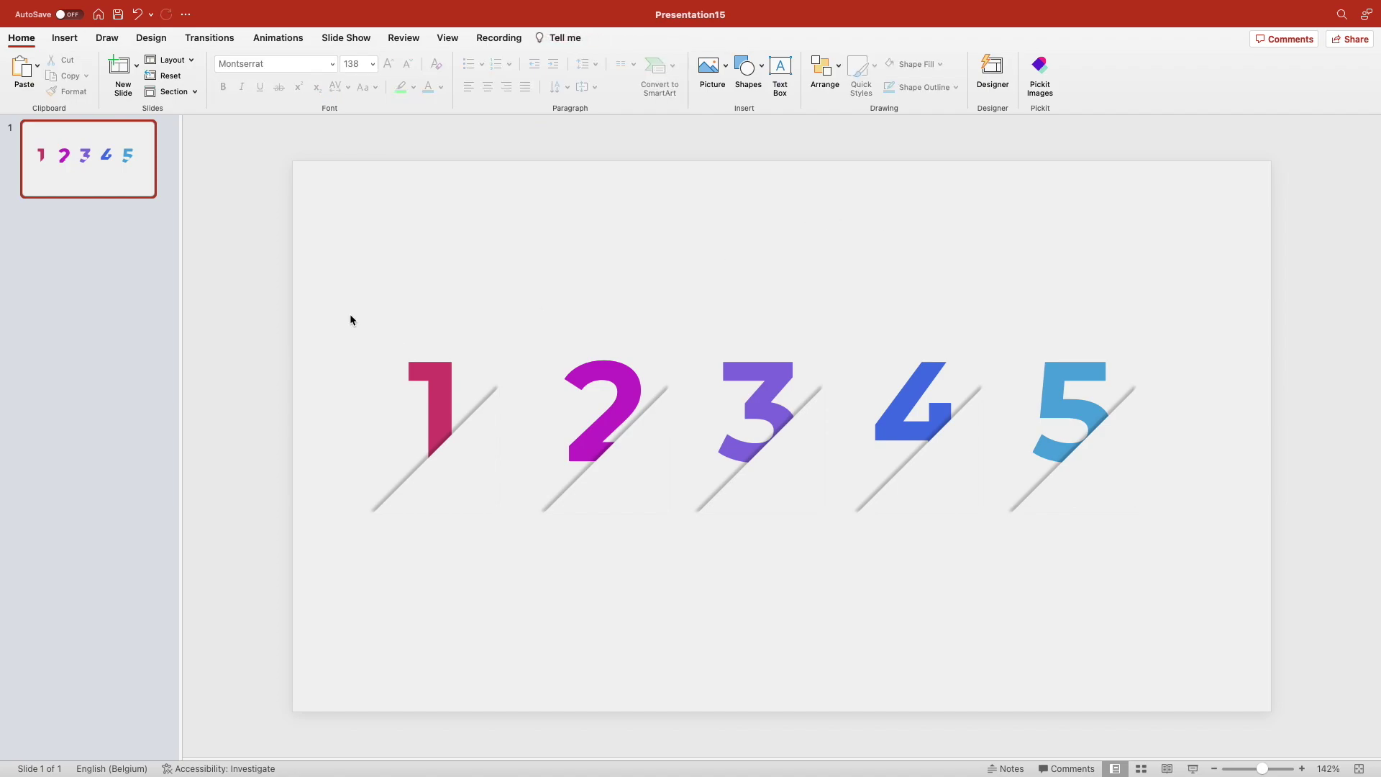
Step: Select all five numbers and reposition them together
left_click(432, 411)
left_click(602, 410, "shift")
left_click(758, 410, "shift")
left_click(917, 410, "shift")
left_click(1074, 410, "shift")
left_click_drag(1095, 324, 1086, 324)
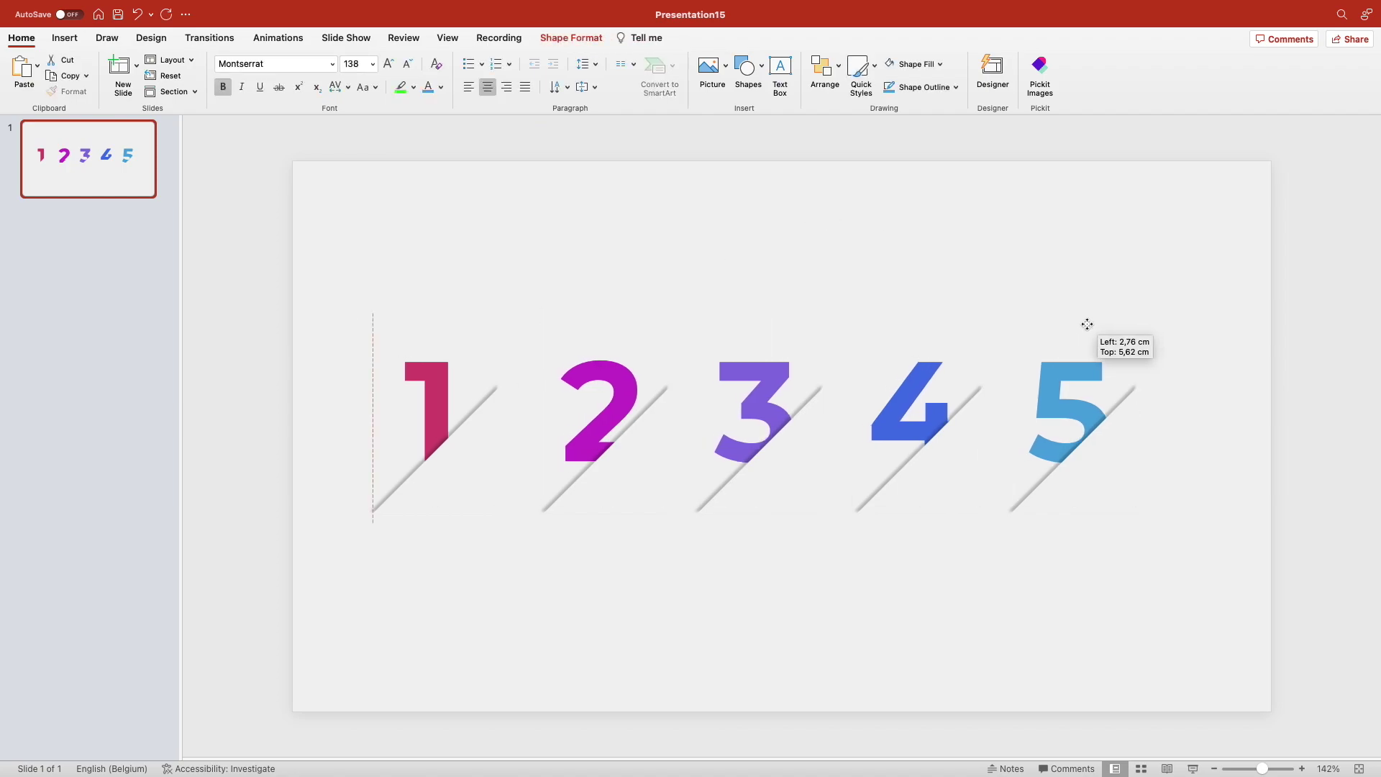
left_click_drag(1086, 325, 1087, 319)
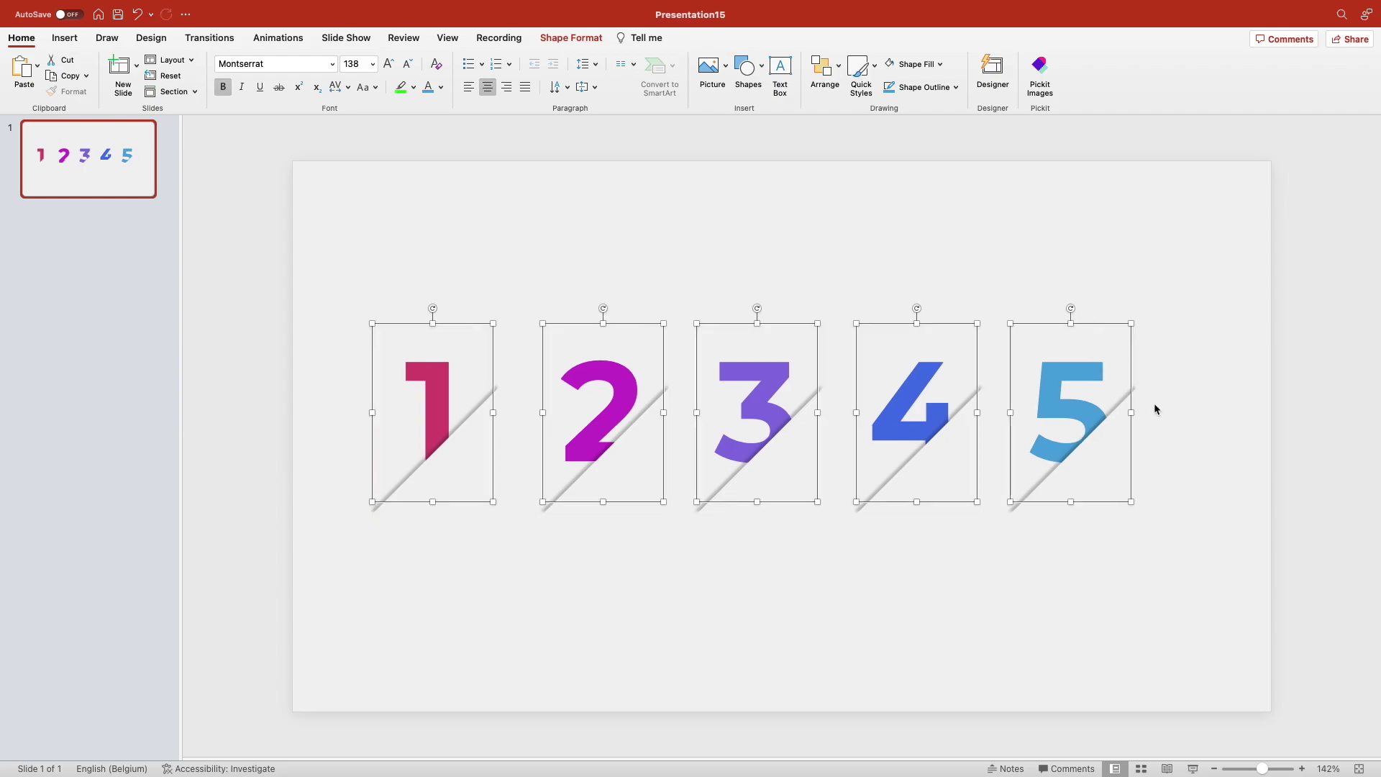
Step: Shift the four copied shadow lines slightly upward
left_click(1203, 514)
left_click(1084, 471)
left_click(926, 474, "shift")
left_click(766, 480, "shift")
left_click(609, 485, "shift")
left_click_drag(457, 490, 458, 485)
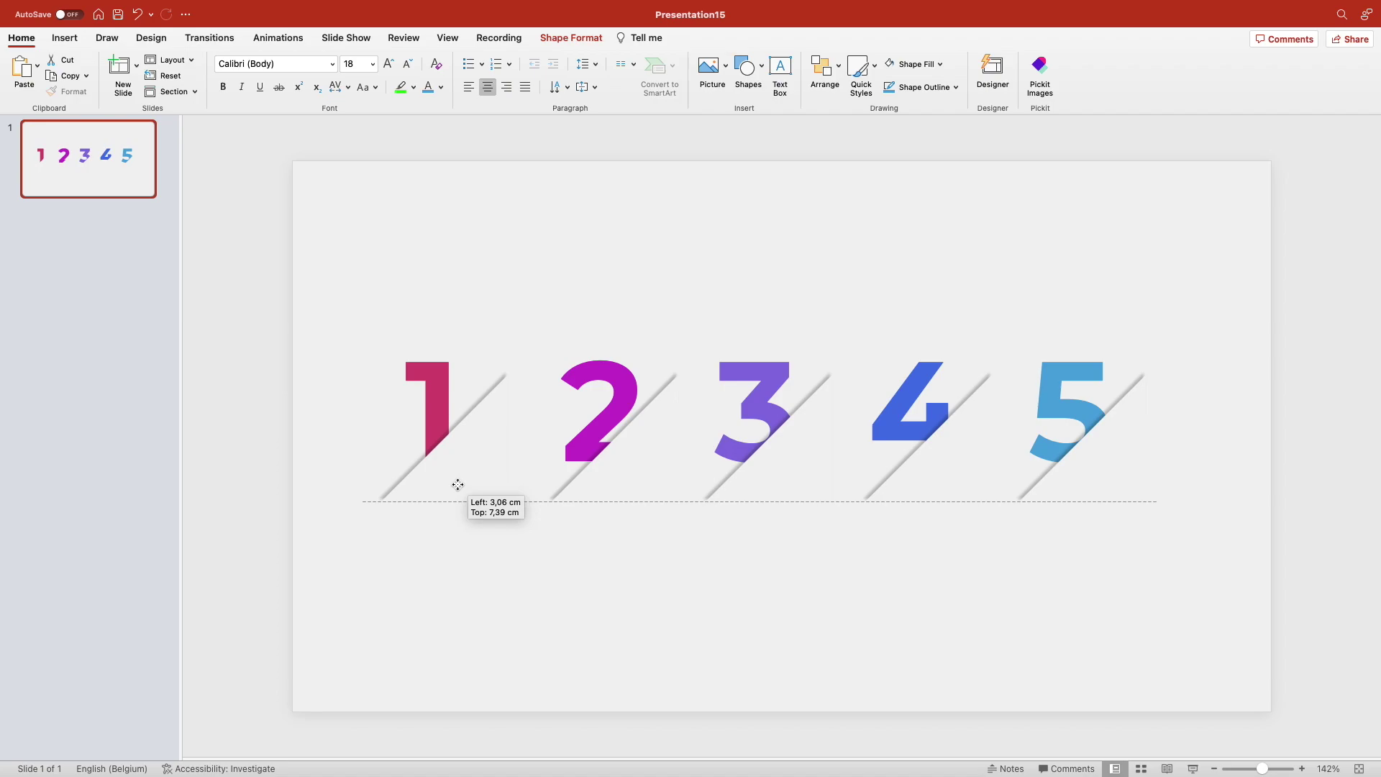
Step: Select every number with its shadow and distribute them evenly horizontally
left_click(648, 551)
mouse_move(297, 313)
left_mouse_down()
mouse_move(545, 577)
mouse_move(729, 293)
left_mouse_up()
left_click_drag(669, 561, 791, 350)
left_click_drag(809, 584, 1010, 313)
left_click_drag(1010, 513, 1219, 270)
left_click_drag(1140, 440, 1143, 436)
key("super+a")
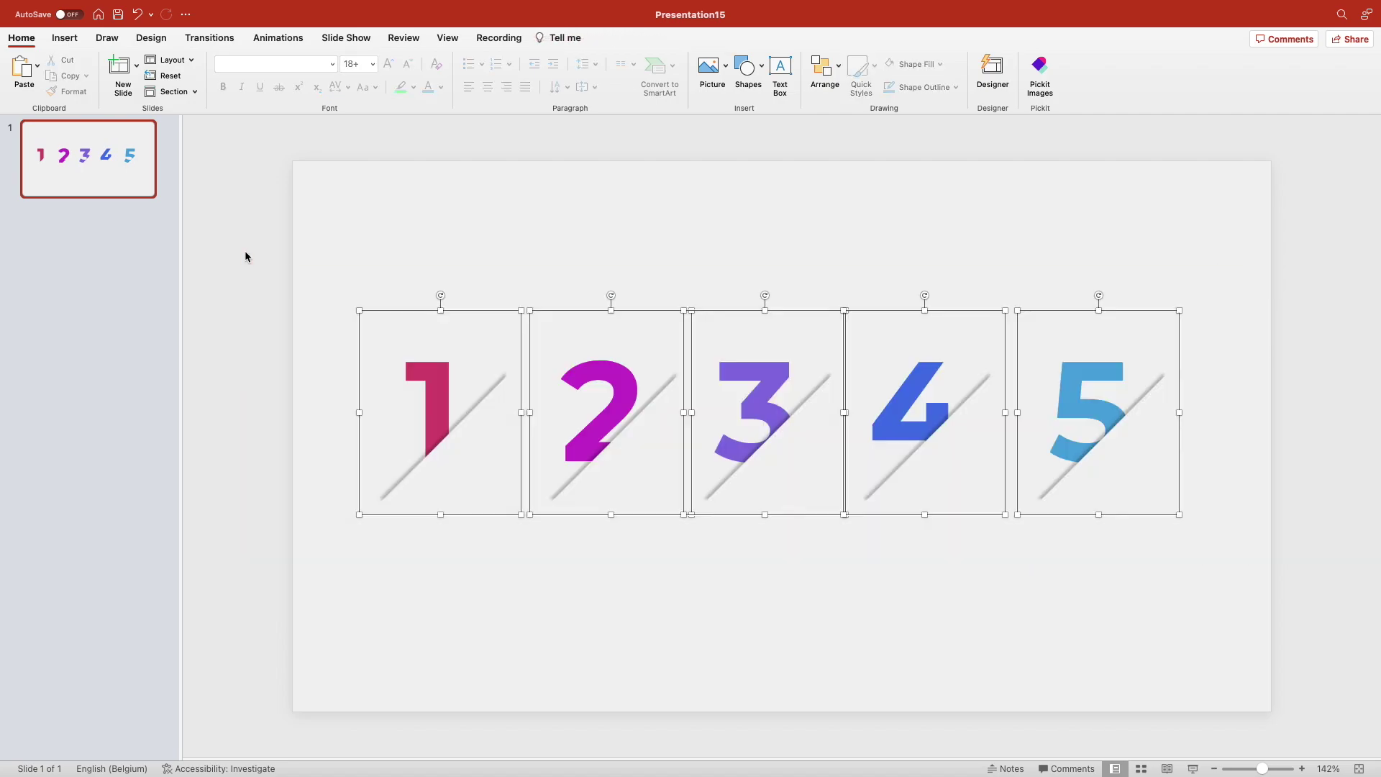
left_click(825, 75)
mouse_move(852, 320)
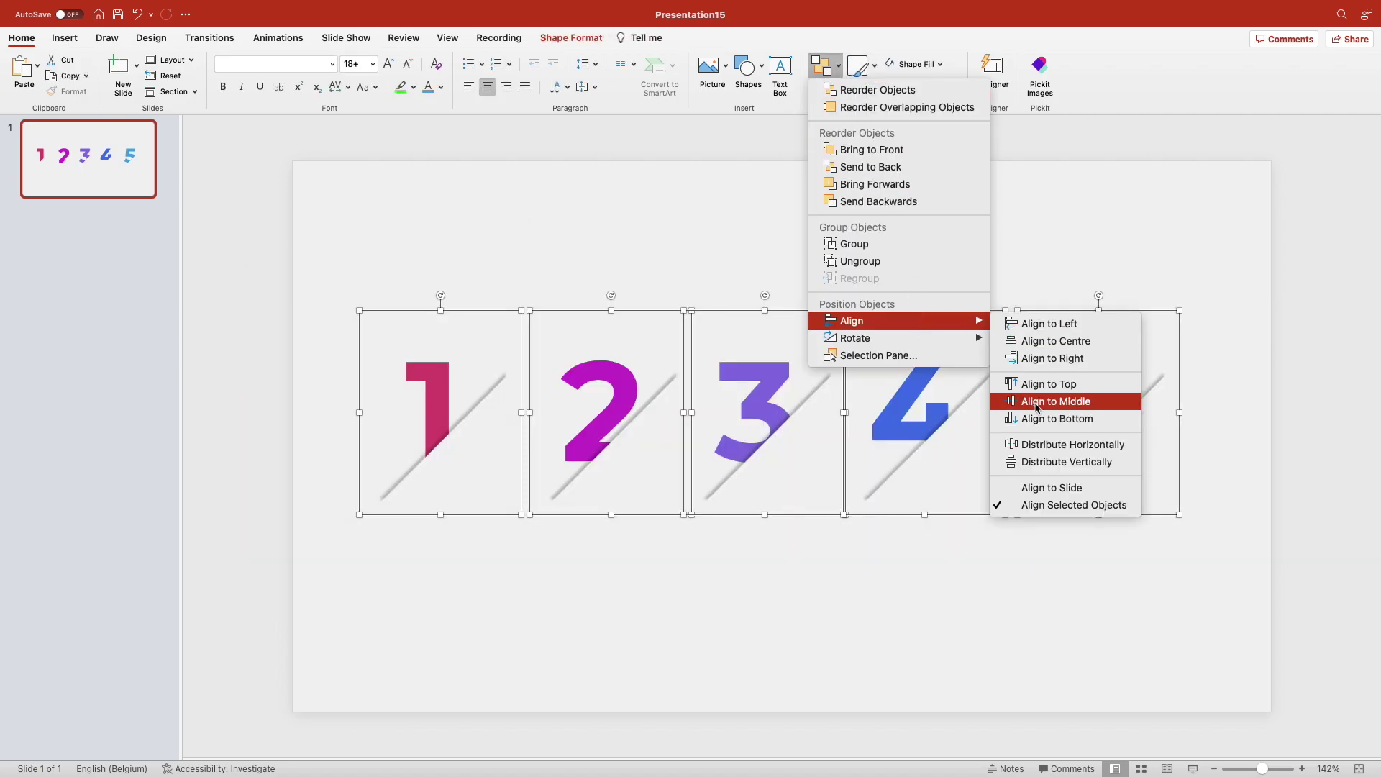
left_click(1063, 444)
left_click_drag(944, 440, 953, 430)
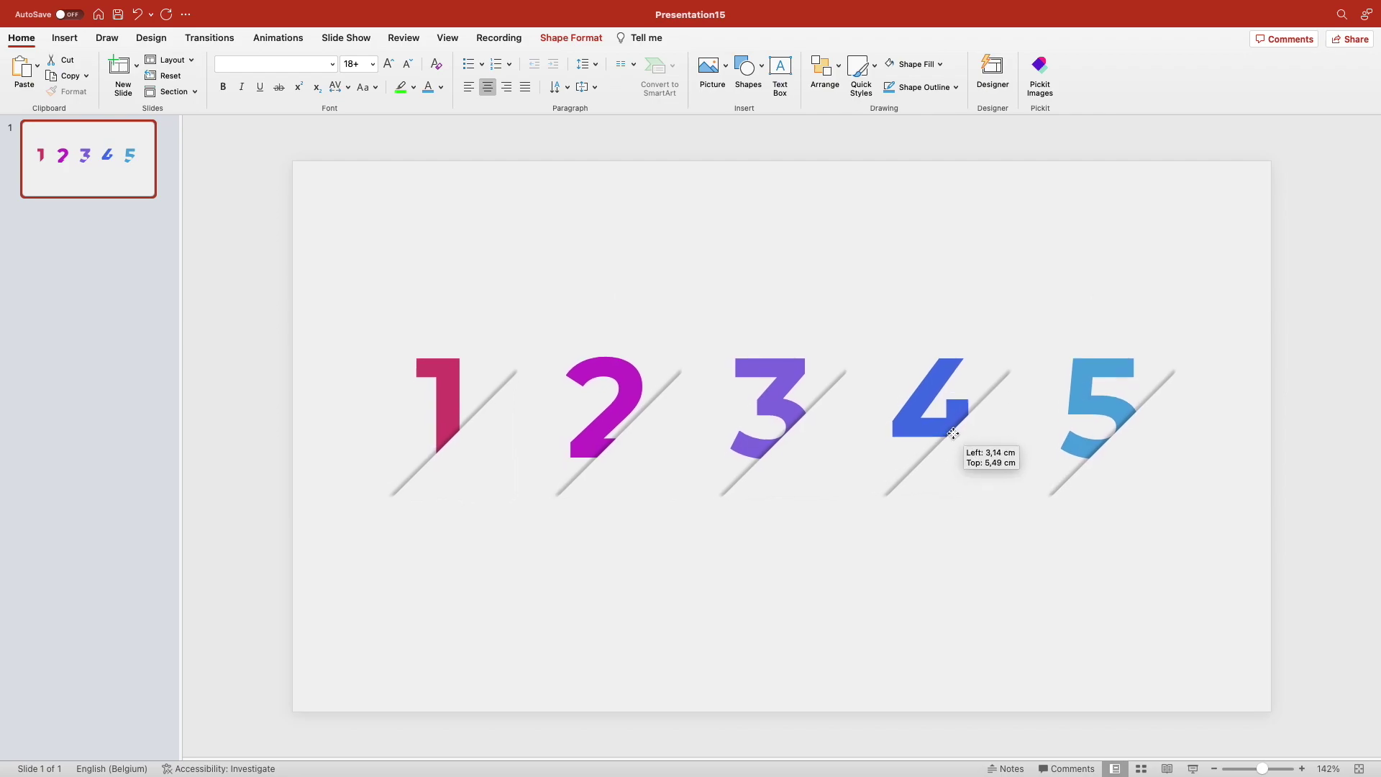
Step: Group the five numbers, centre the group on the slide and raise it
key("ctrl+alt+g")
left_click(825, 67)
left_click(1056, 341)
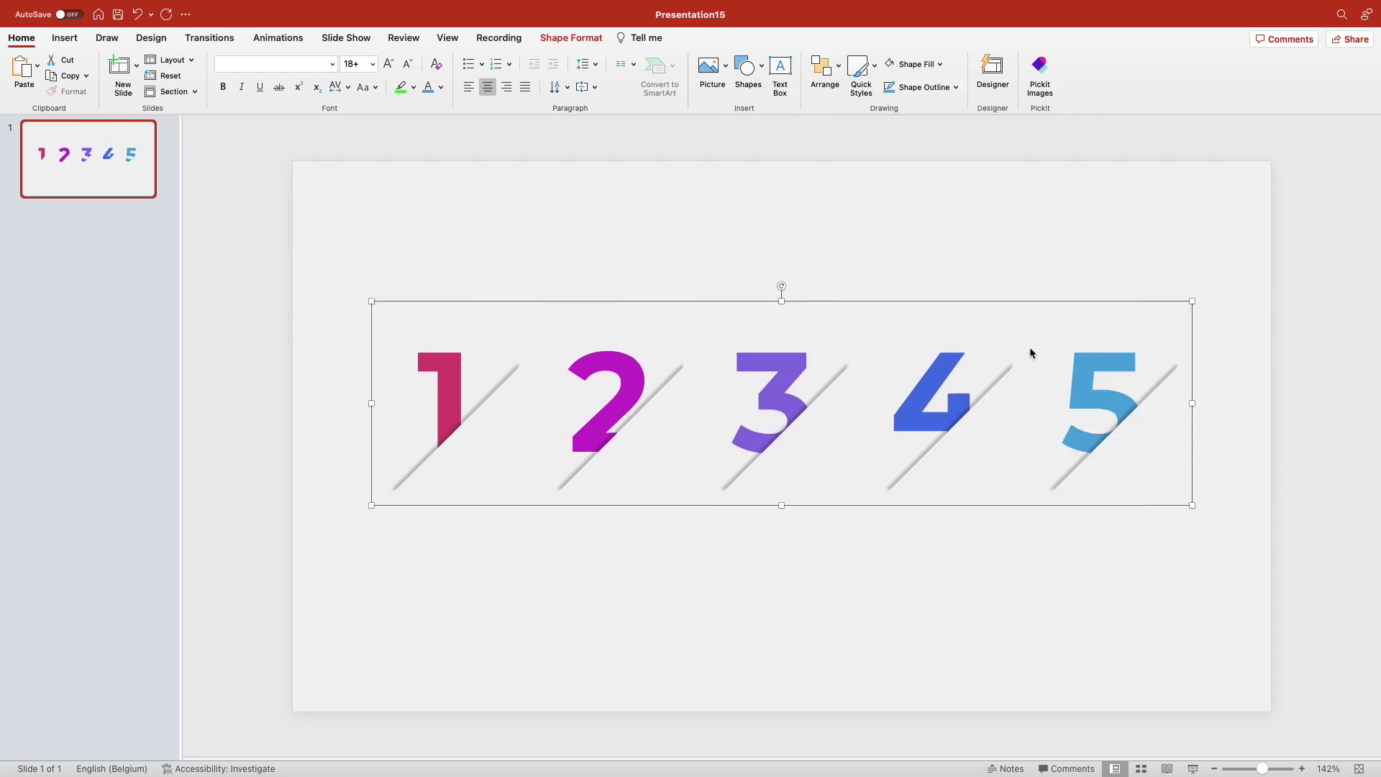
left_click_drag(938, 404, 967, 416)
left_click(950, 529)
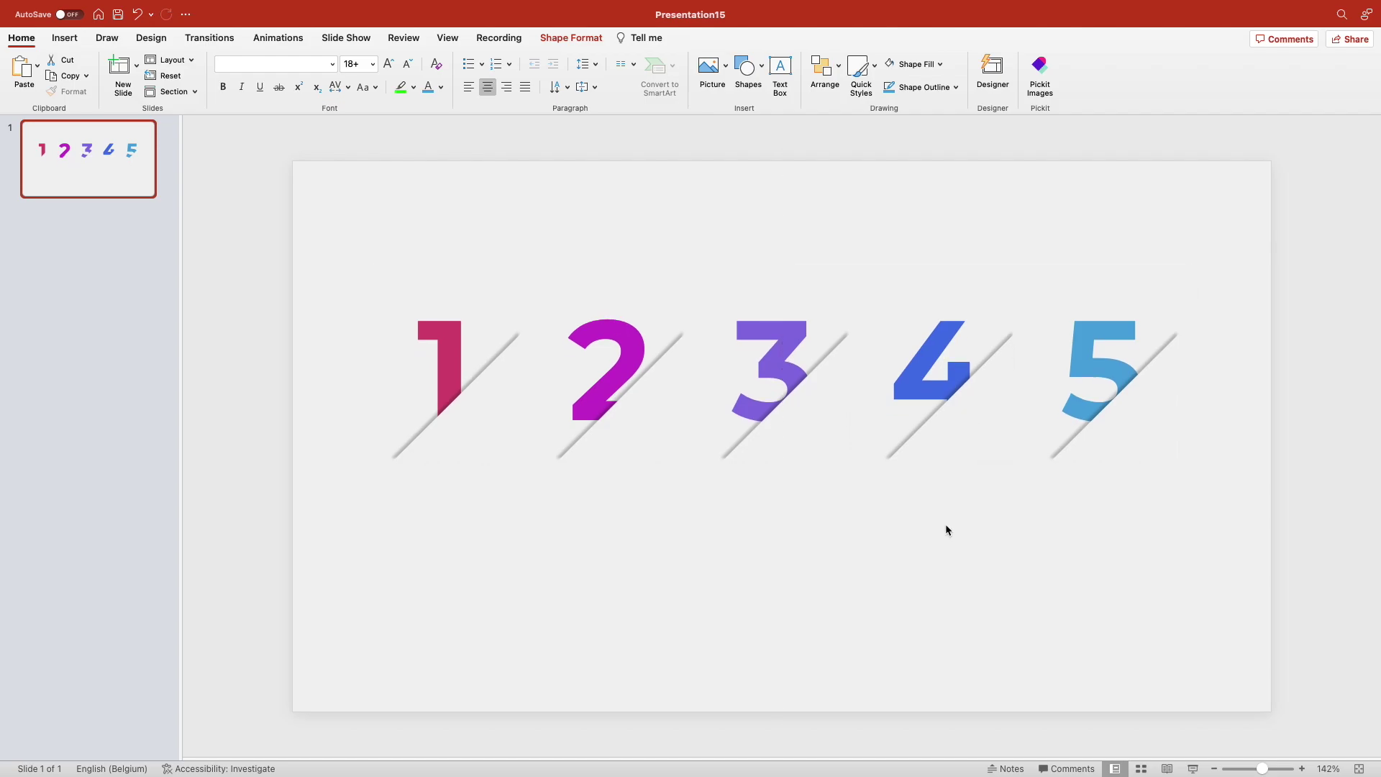
Step: Insert stock icons for gears, people, a target, a plant and an award ribbon
left_click(71, 43)
left_click(335, 71)
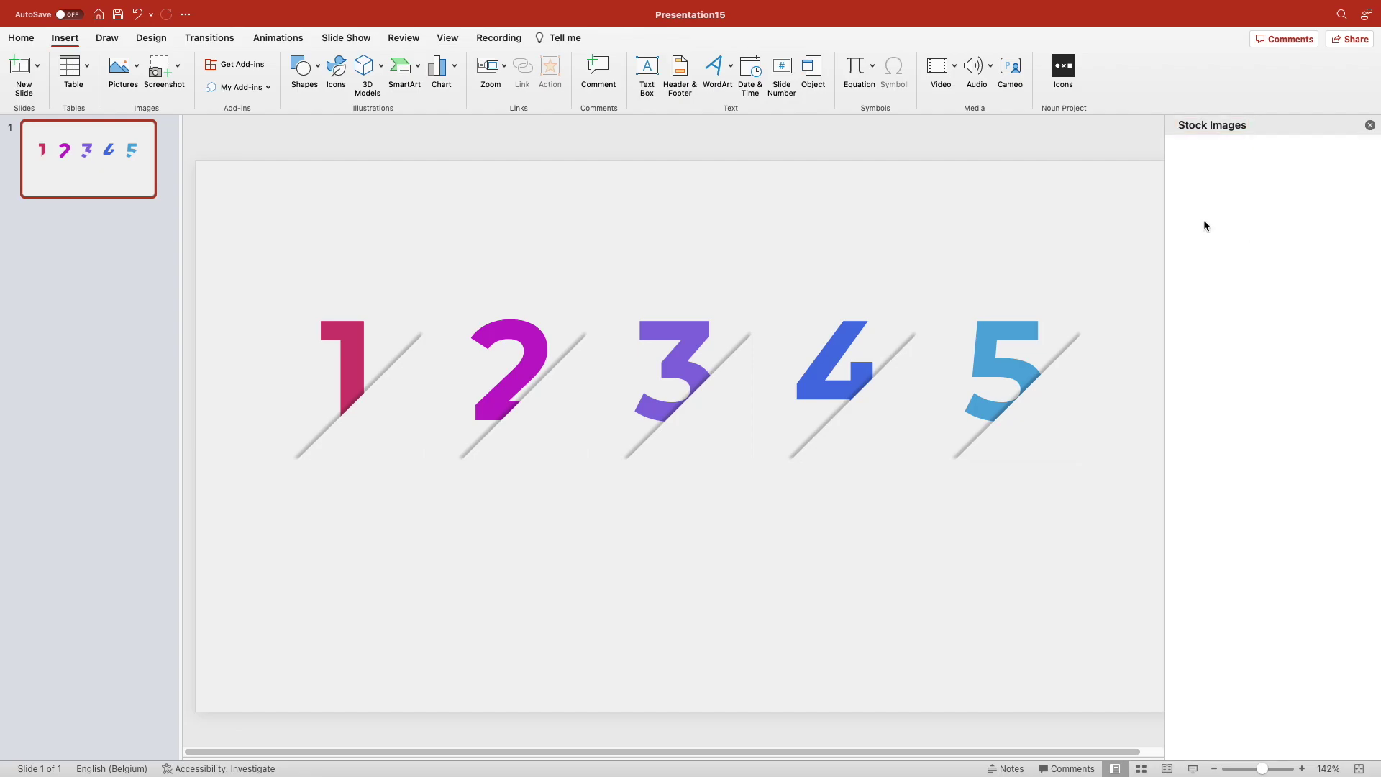
type("gear")
key("Return")
type("peo")
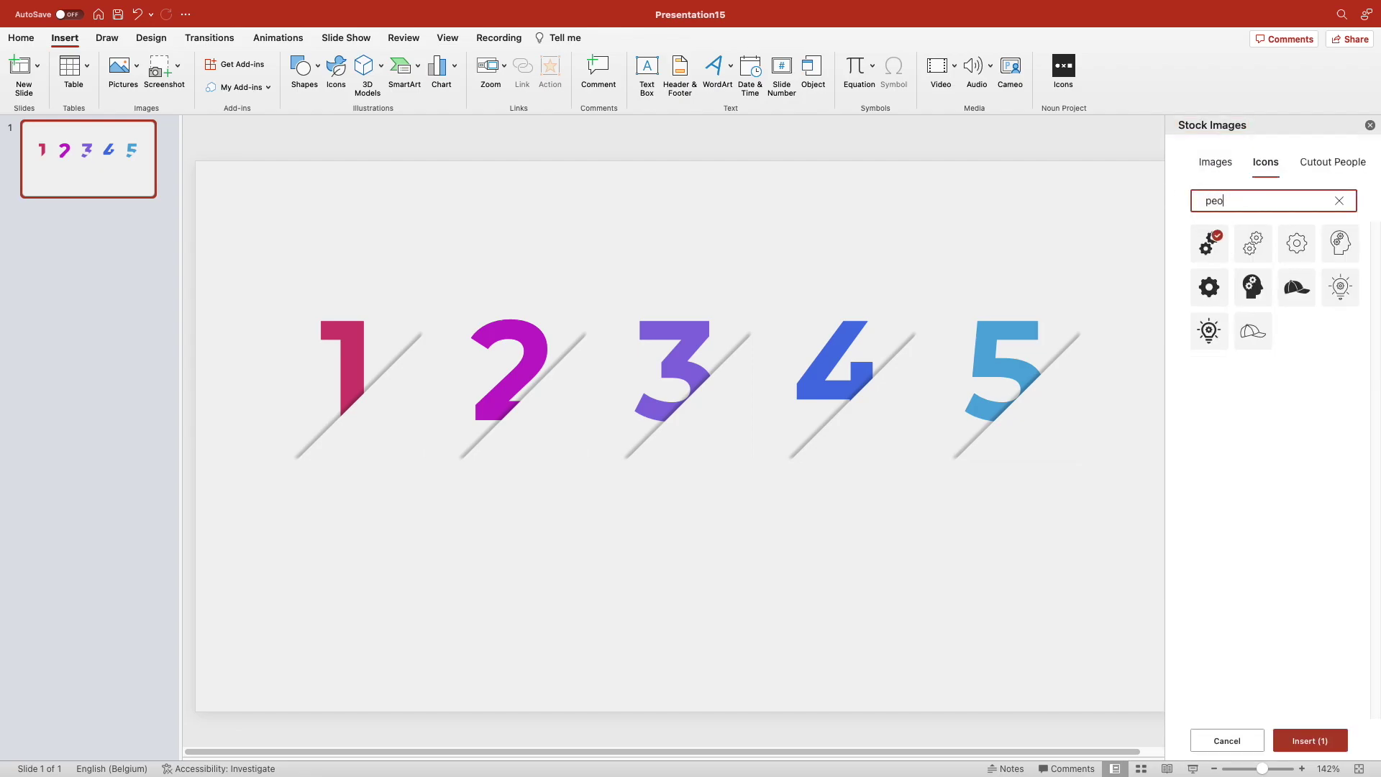
type("ple")
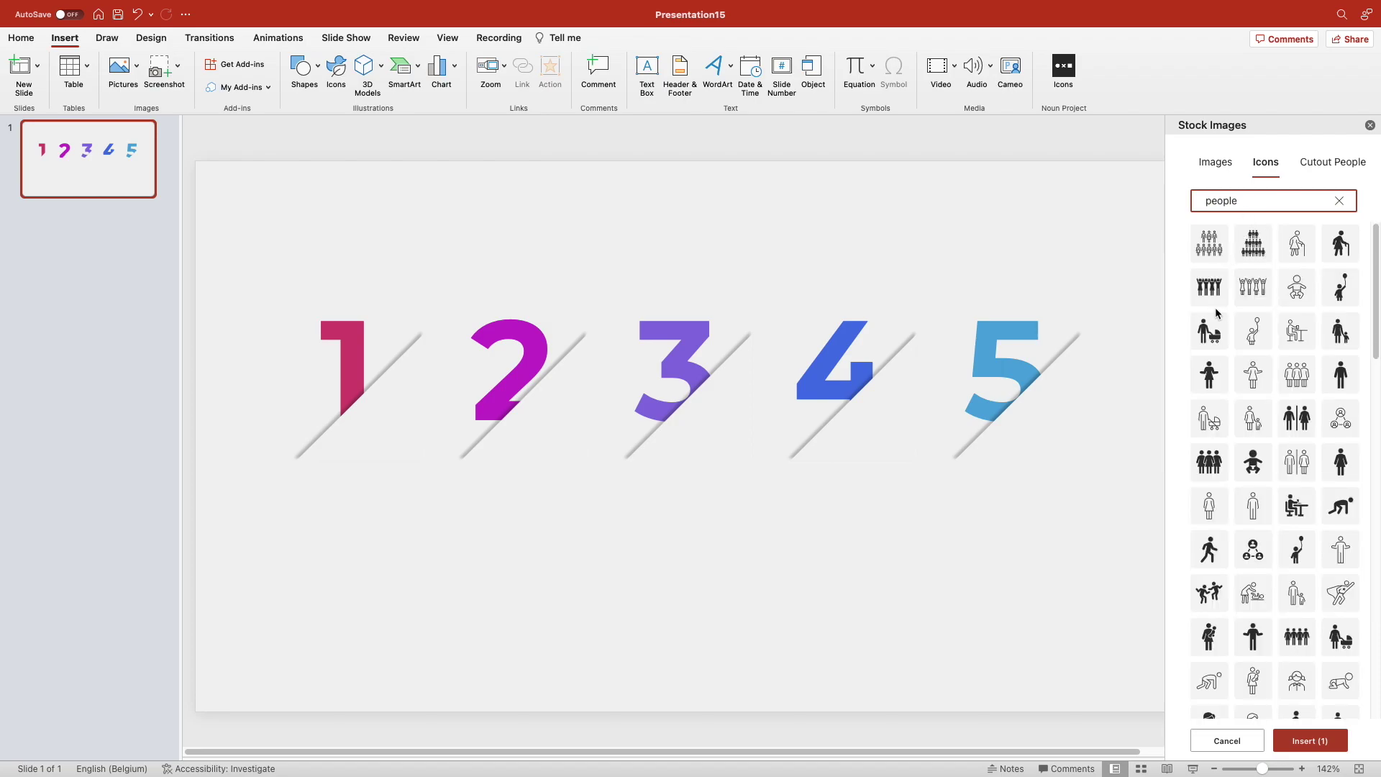
scroll(1274, 604, "down", 5)
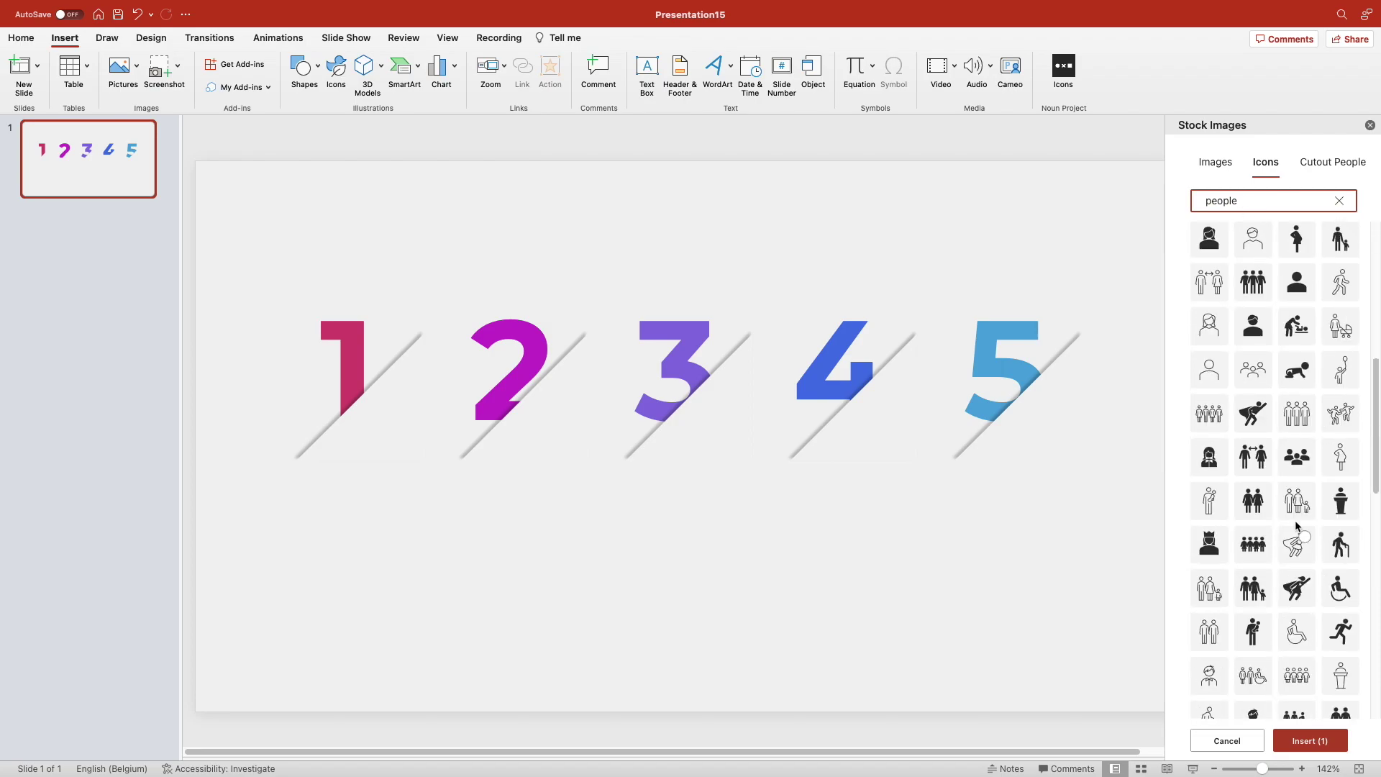
left_click(1296, 456)
triple_click(1263, 198)
type("target")
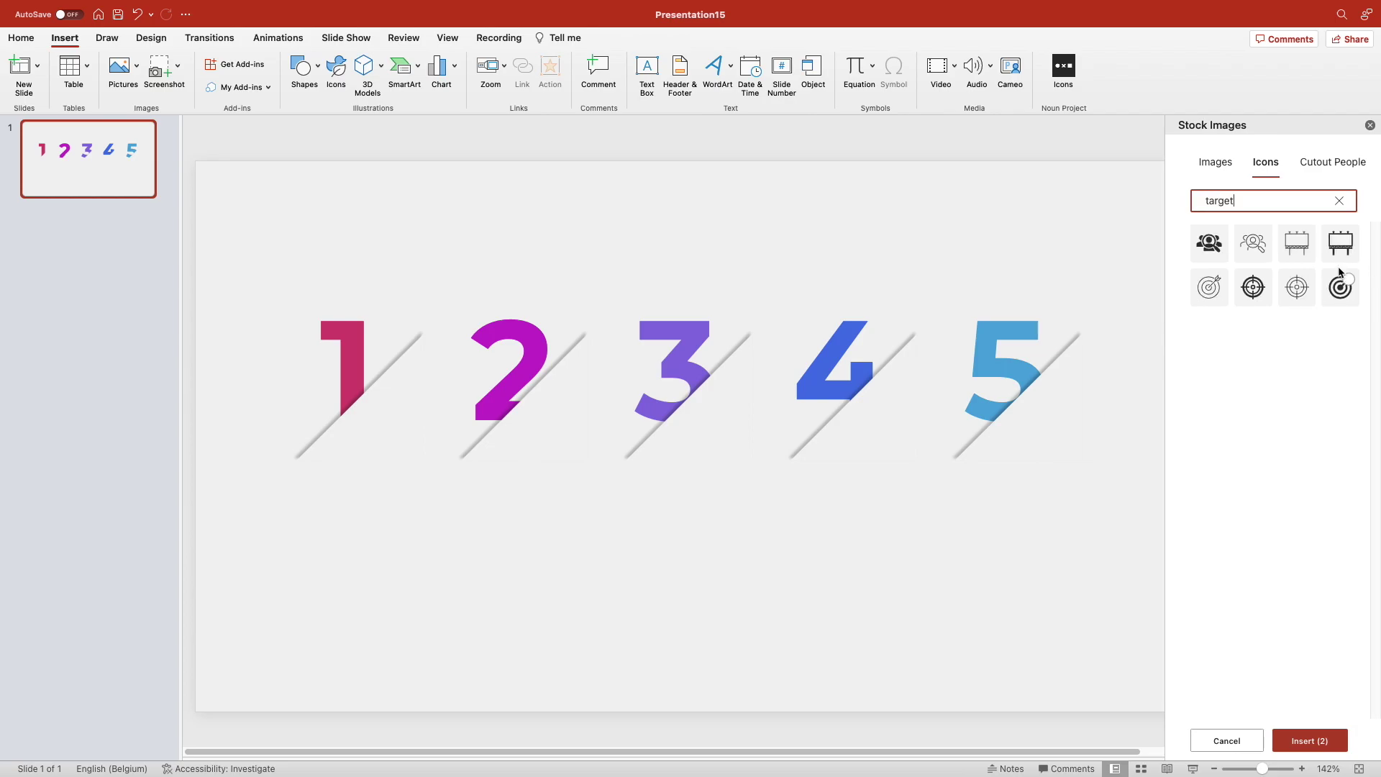
left_click(1340, 285)
key("super+a")
type("photo")
left_click(1251, 285)
key("super+a")
type("winner")
left_click(1207, 241)
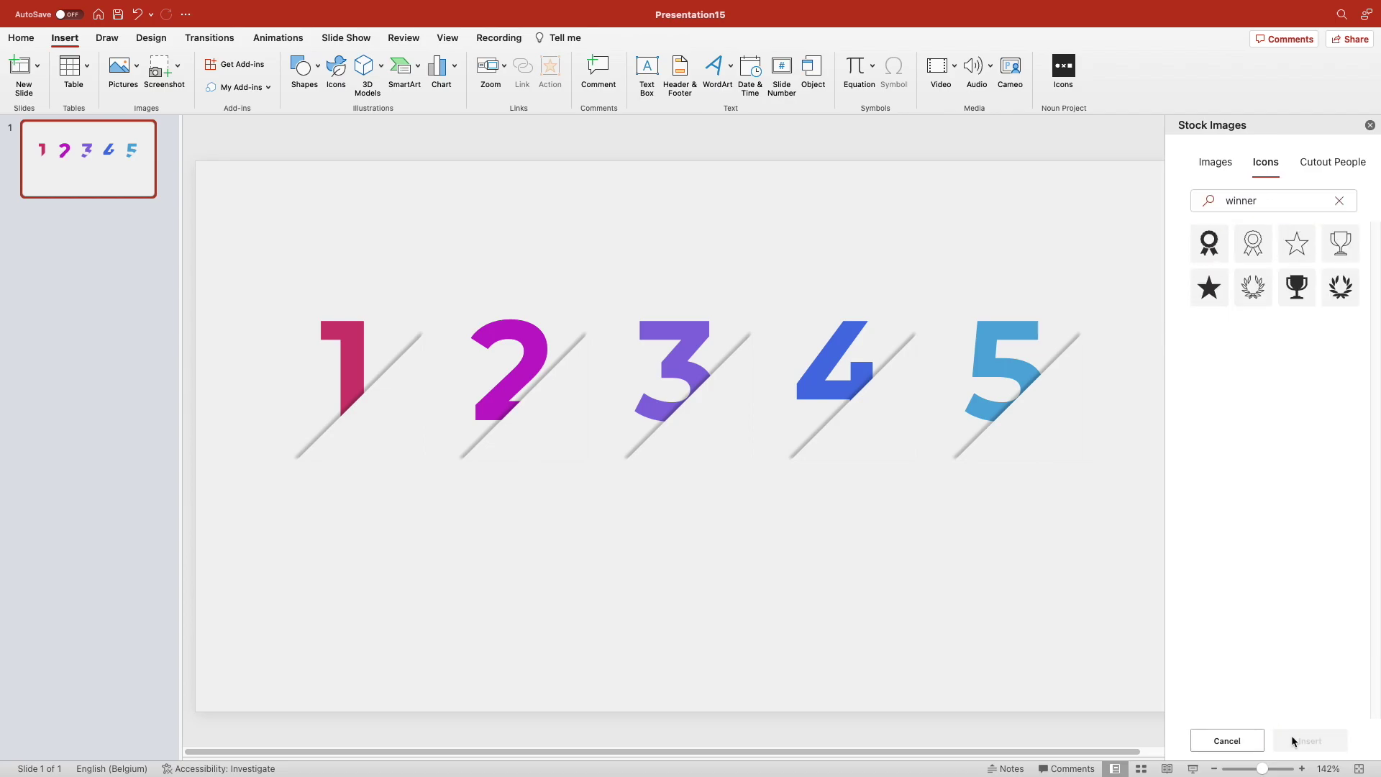
left_click(1309, 741)
Step: Shrink the icons and place gears, people, target, plant and ribbon under numbers 1–5
mouse_move(869, 520)
left_mouse_down()
mouse_move(830, 485)
mouse_move(481, 437)
left_mouse_up()
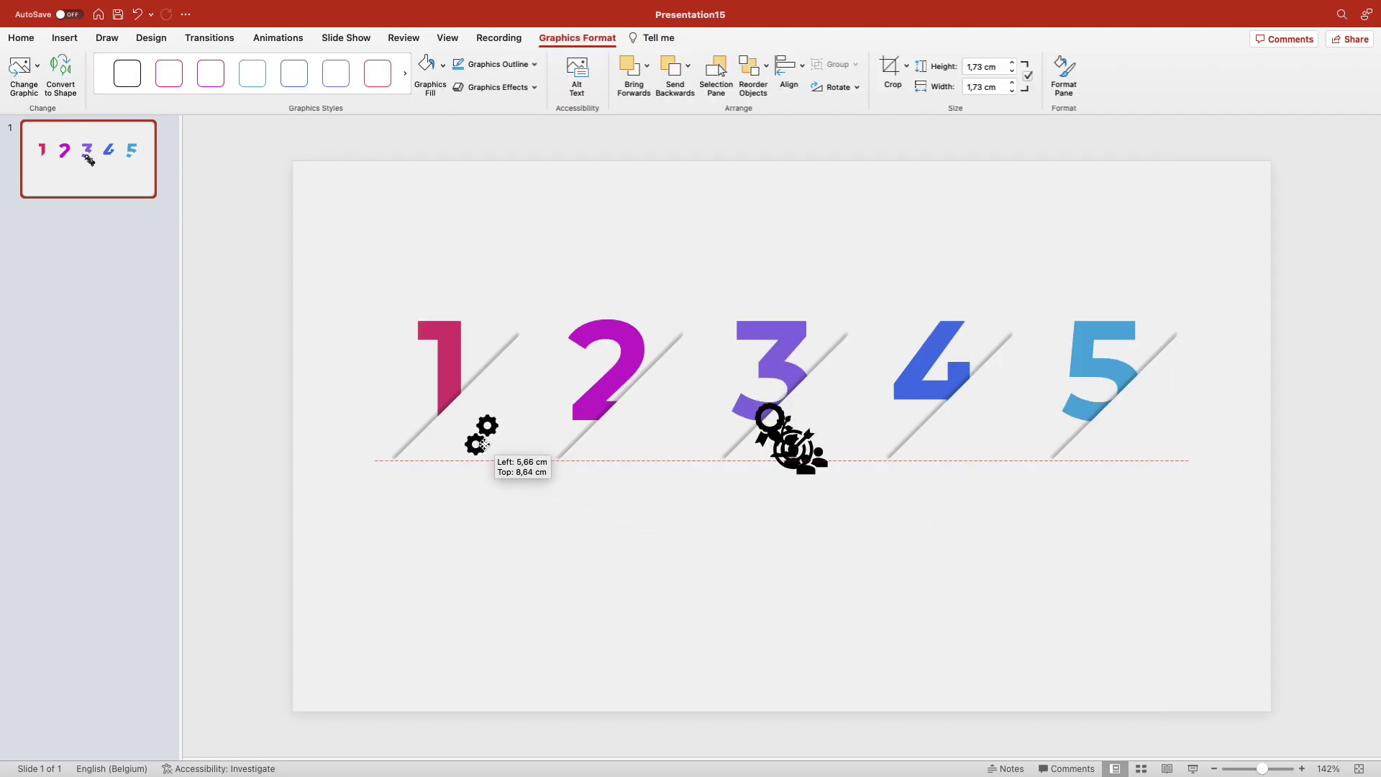
mouse_move(794, 448)
left_mouse_down()
mouse_move(703, 474)
mouse_move(781, 512)
mouse_move(965, 436)
left_mouse_up()
left_click_drag(807, 459, 649, 438)
left_click_drag(770, 423, 1144, 432)
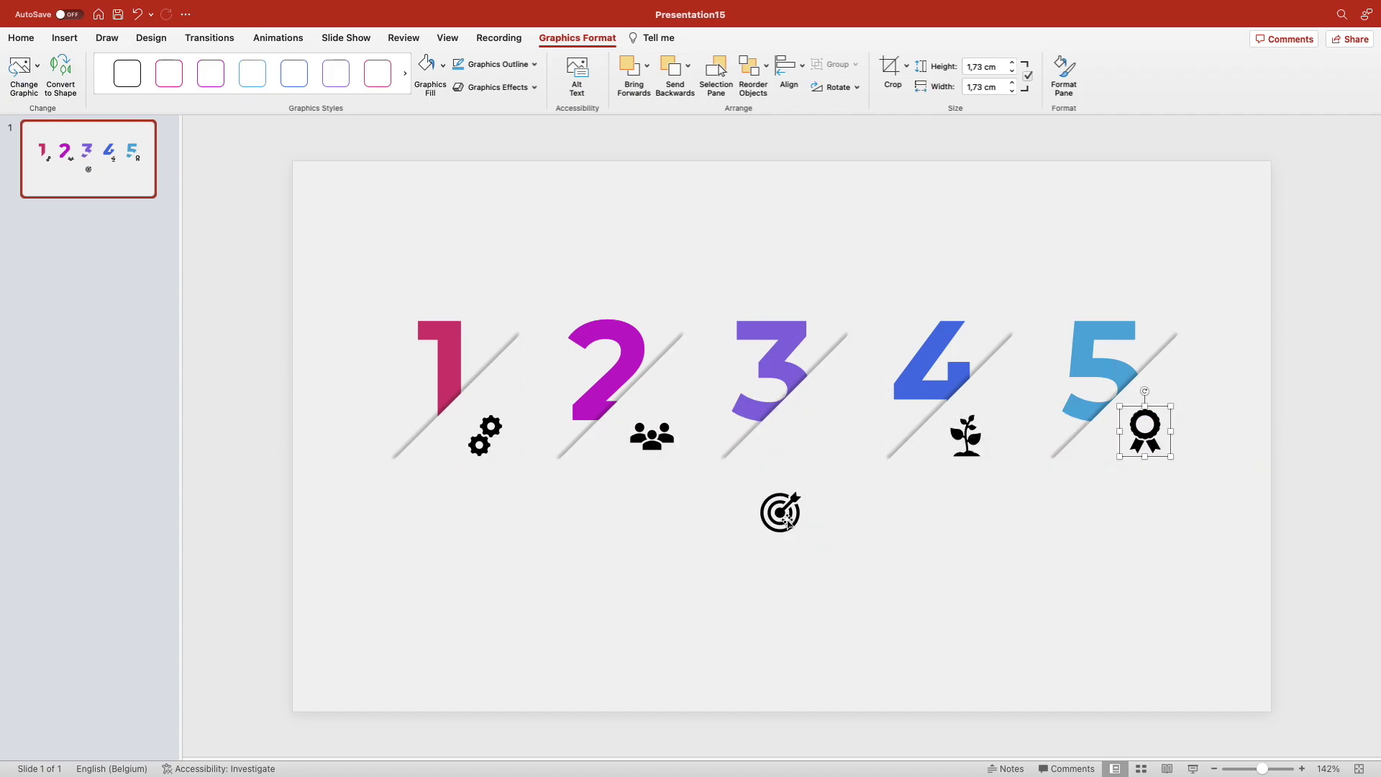
left_click_drag(781, 512, 813, 436)
Step: Distribute the five icons evenly and align them along their middles
left_click(485, 435)
left_click(978, 439, "shift")
left_click(1147, 434, "shift")
left_click(788, 68)
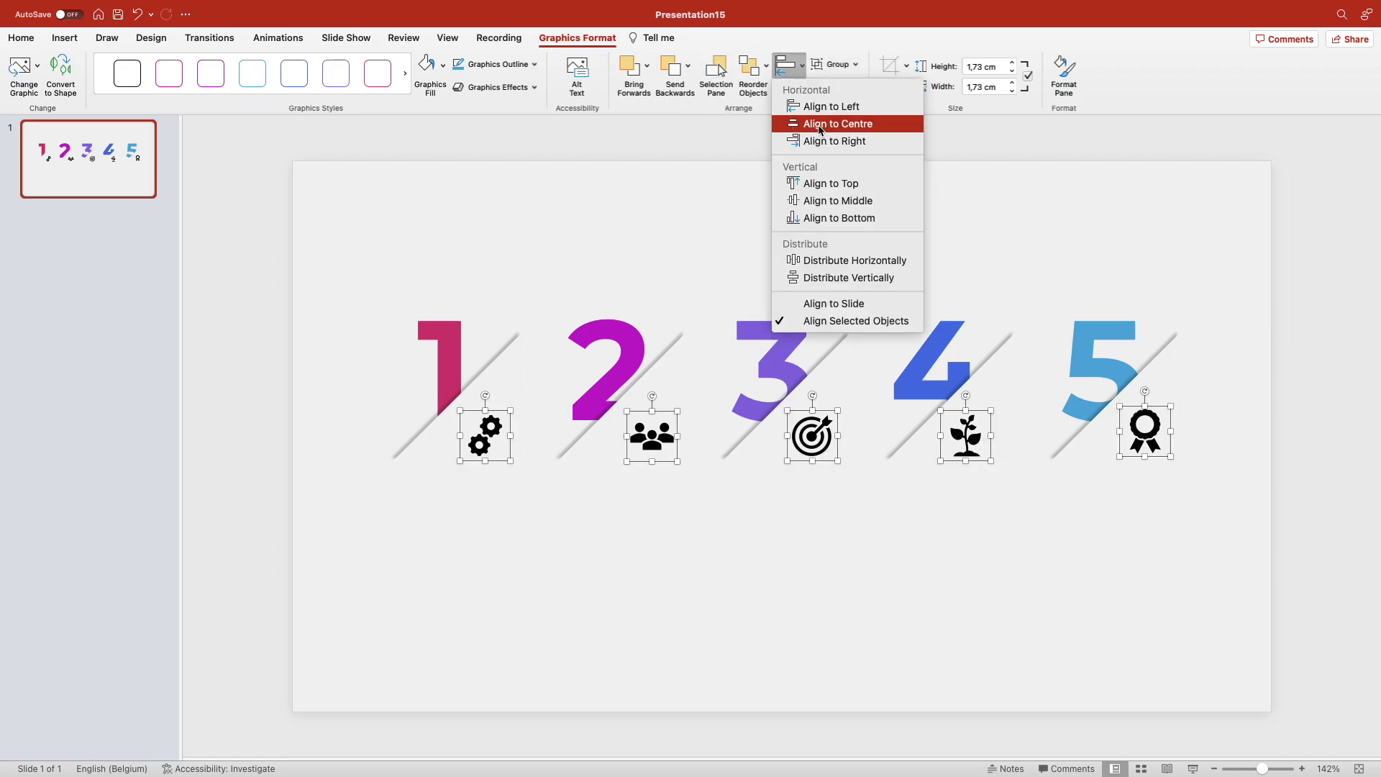
left_click(840, 260)
left_click(788, 67)
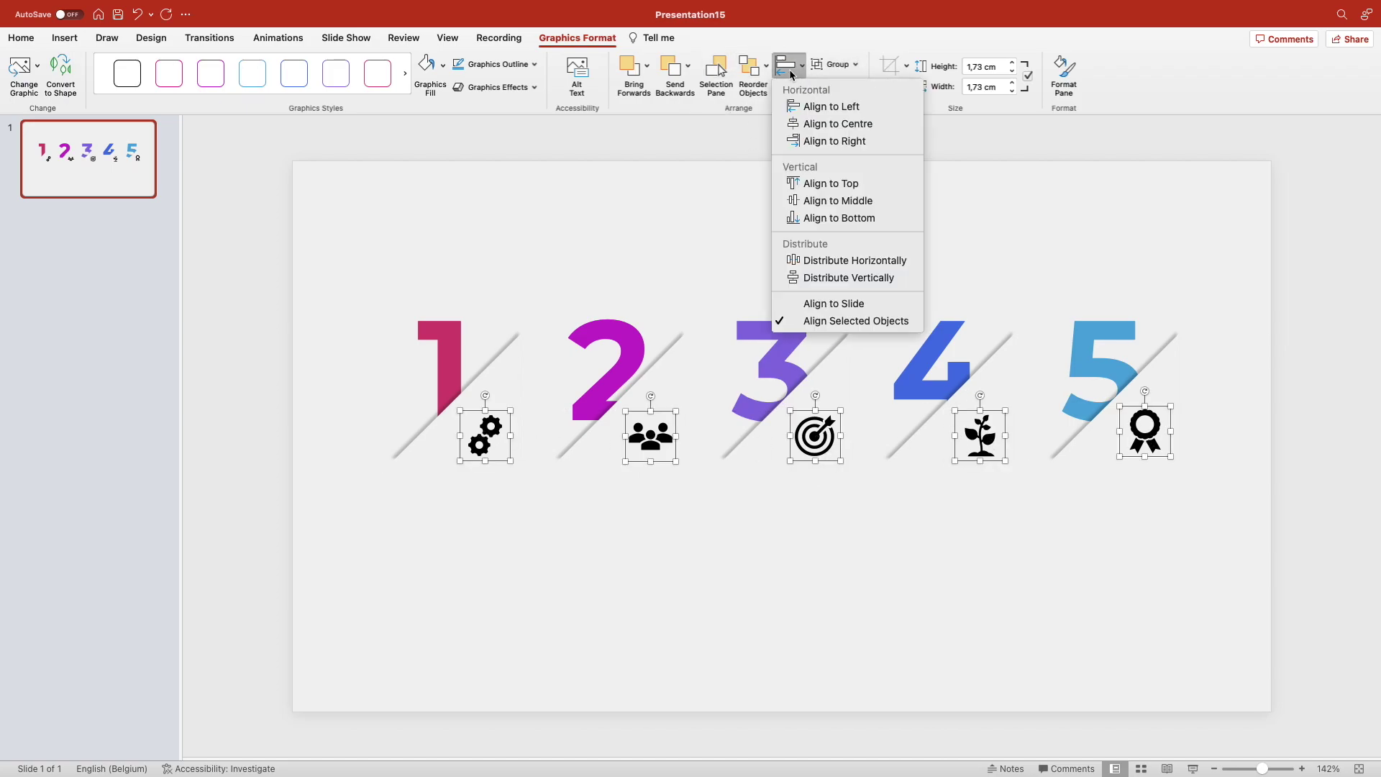
left_click(838, 200)
left_click(815, 437)
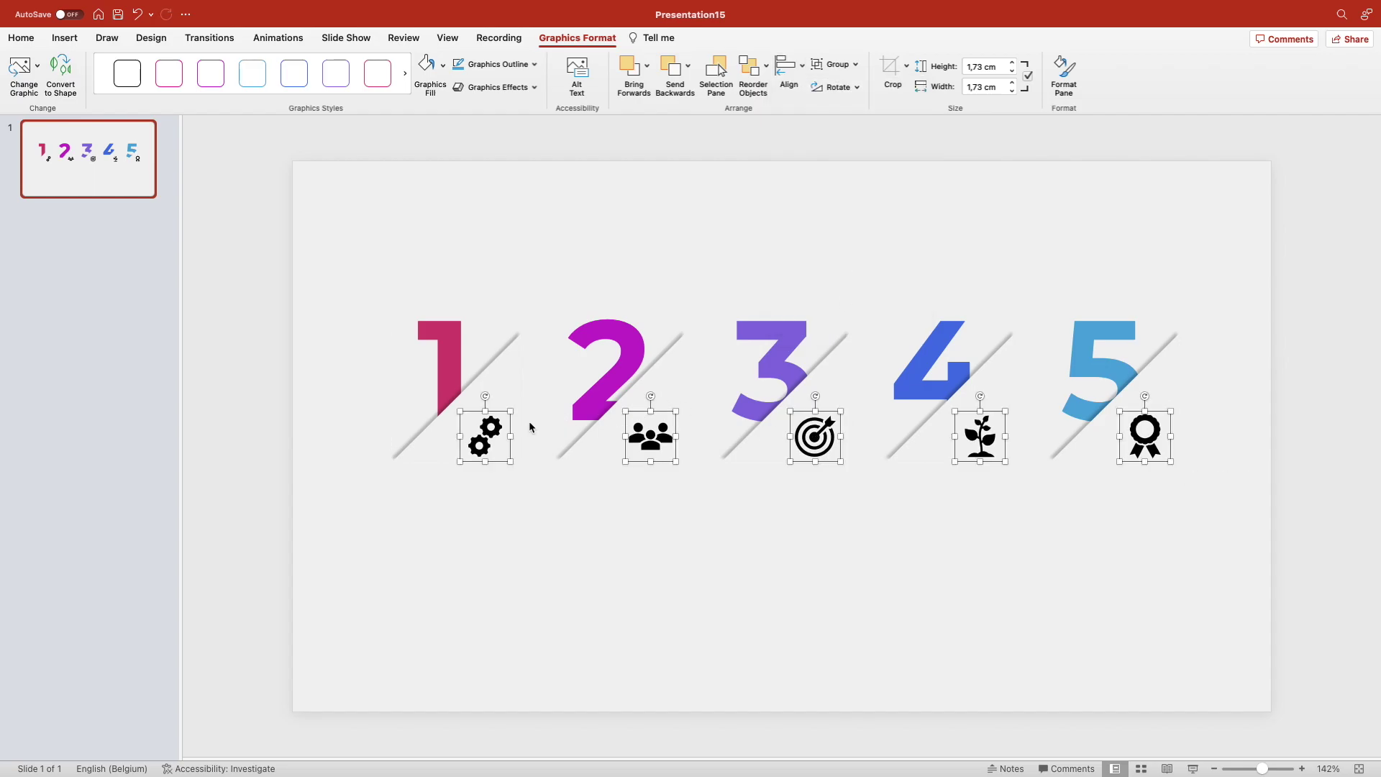
Step: Colour the gears icon pink, the people icon magenta and the target purple
left_click(485, 435)
left_click(442, 64)
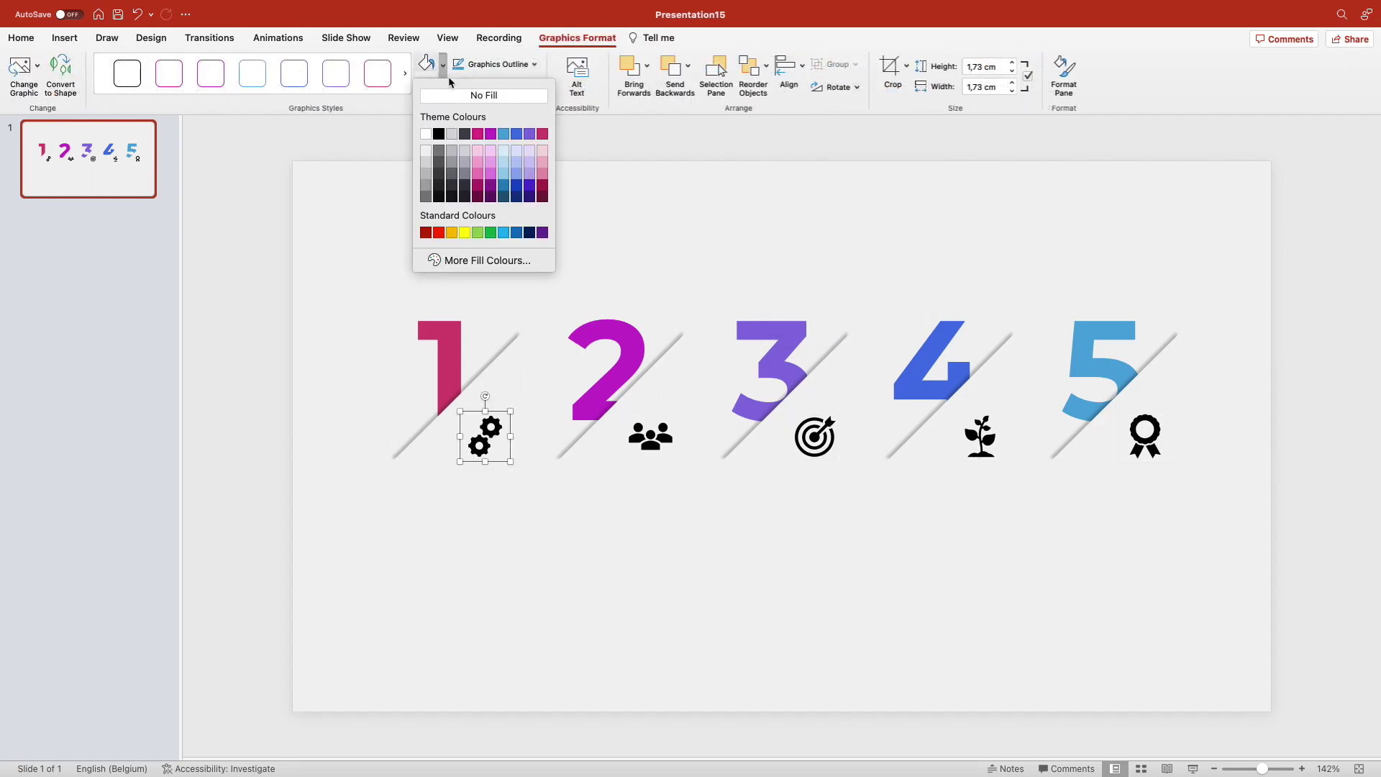
left_click(542, 133)
left_click(651, 436)
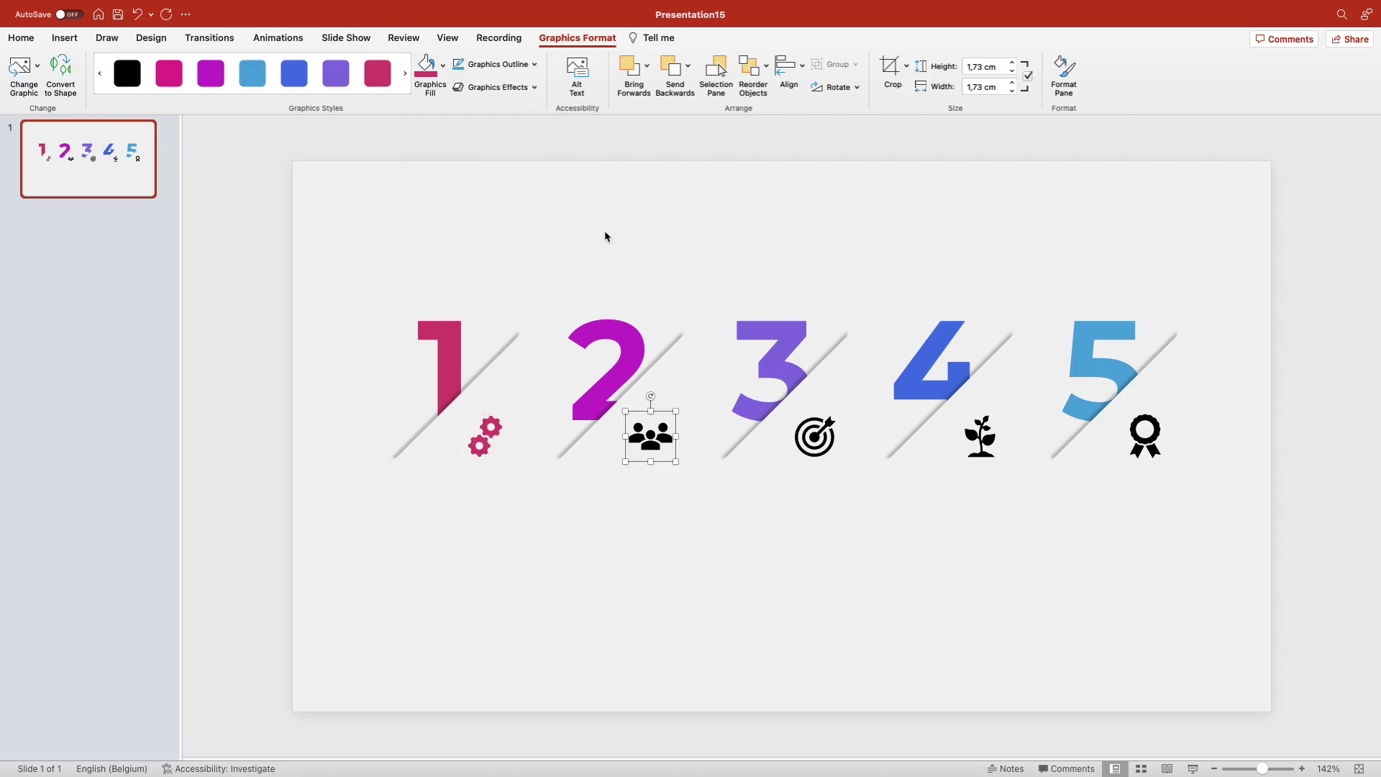
left_click(442, 65)
left_click(490, 133)
left_click(815, 436)
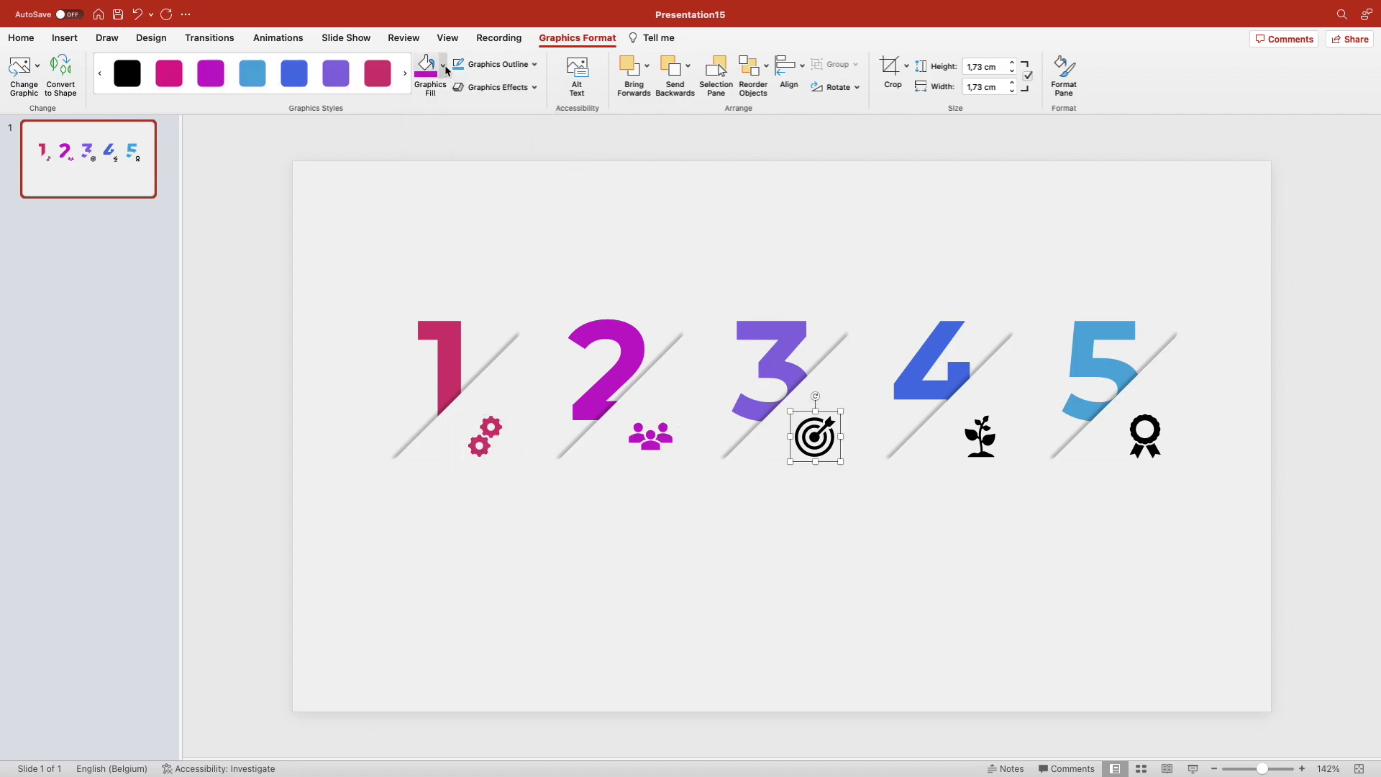
left_click(446, 70)
left_click(518, 138)
Step: Colour the plant icon blue and the award ribbon light blue
left_click(980, 436)
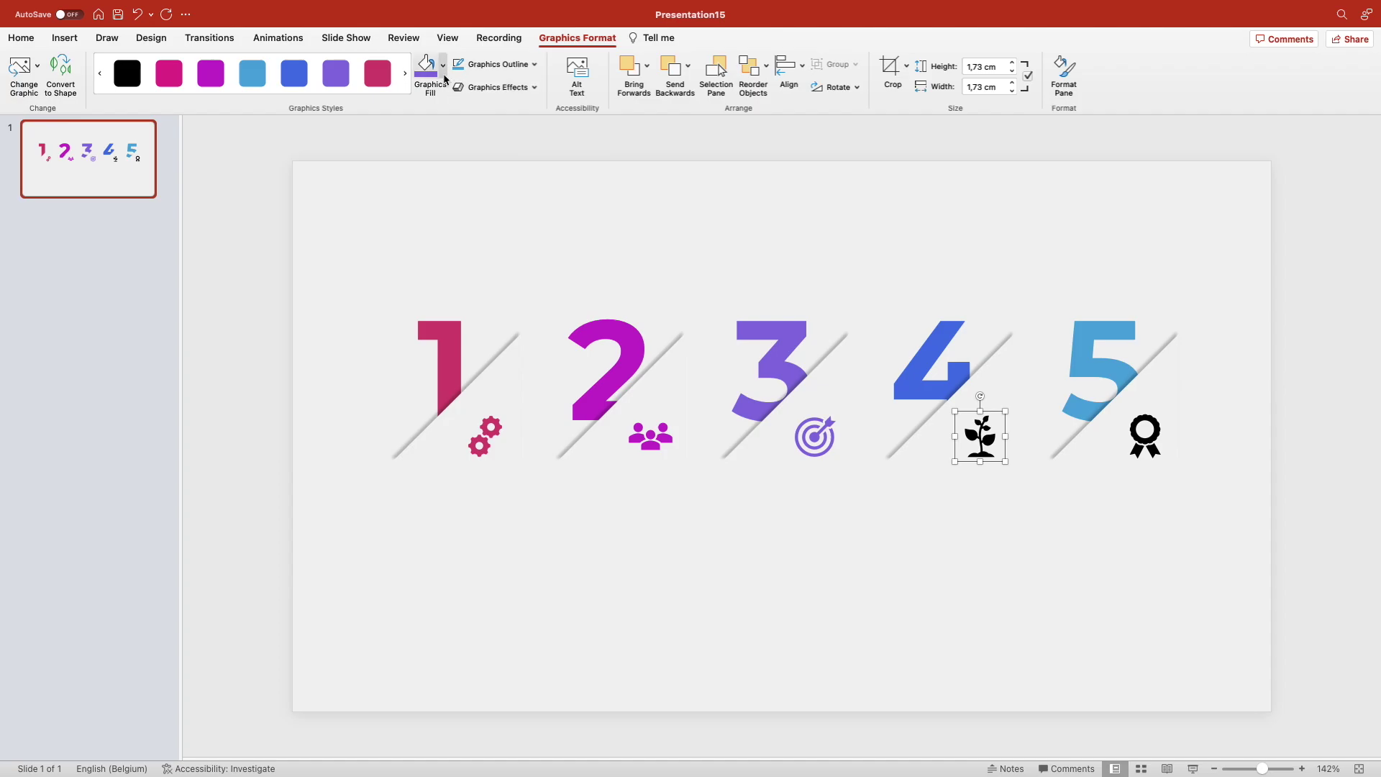
left_click(443, 79)
left_click(504, 133)
left_click(442, 71)
left_click(516, 133)
left_click(1144, 436)
left_click(444, 73)
left_click(502, 132)
left_click(1229, 539)
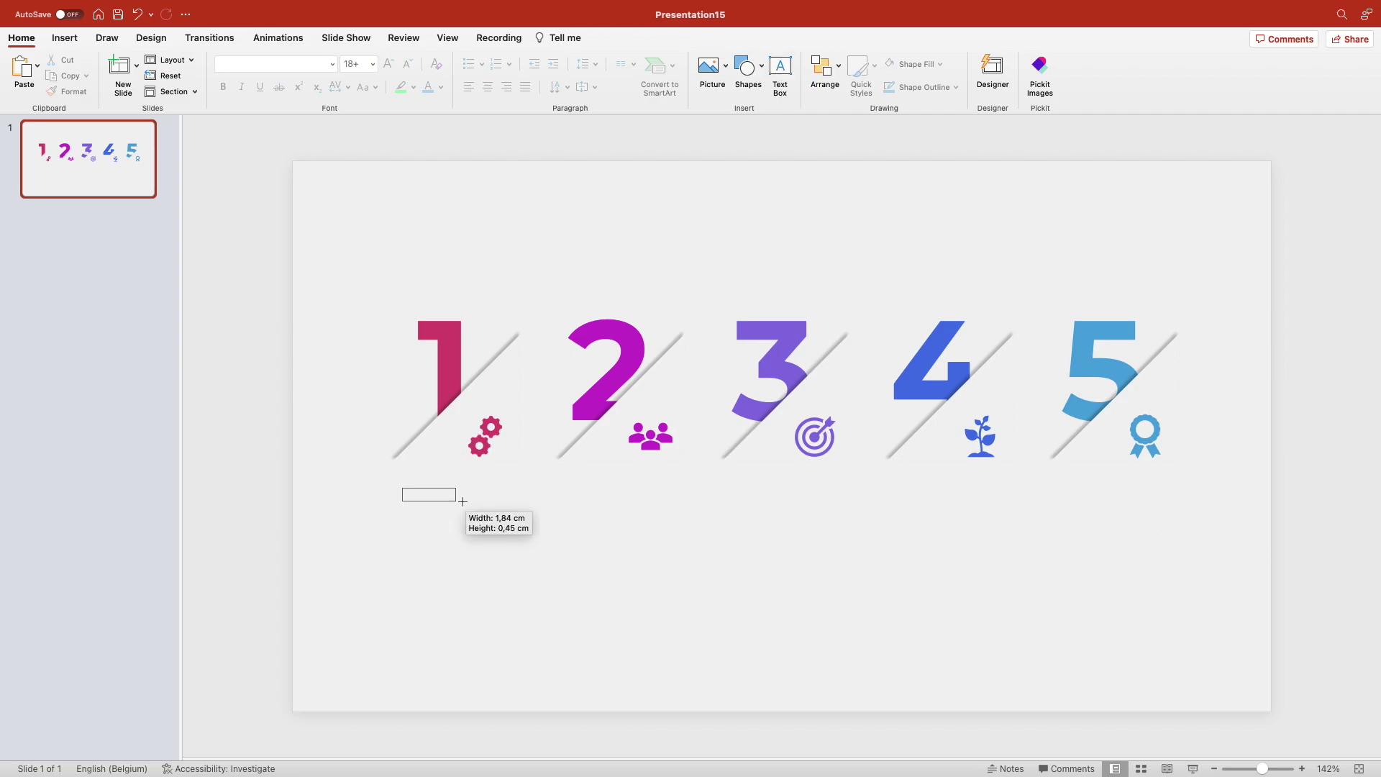
Step: Add a 'Phase 1' text box in grey bold Montserrat, centred beneath the 1
left_click_drag(401, 491, 514, 518)
type("Phase 1")
key("ctrl+a")
left_click(441, 89)
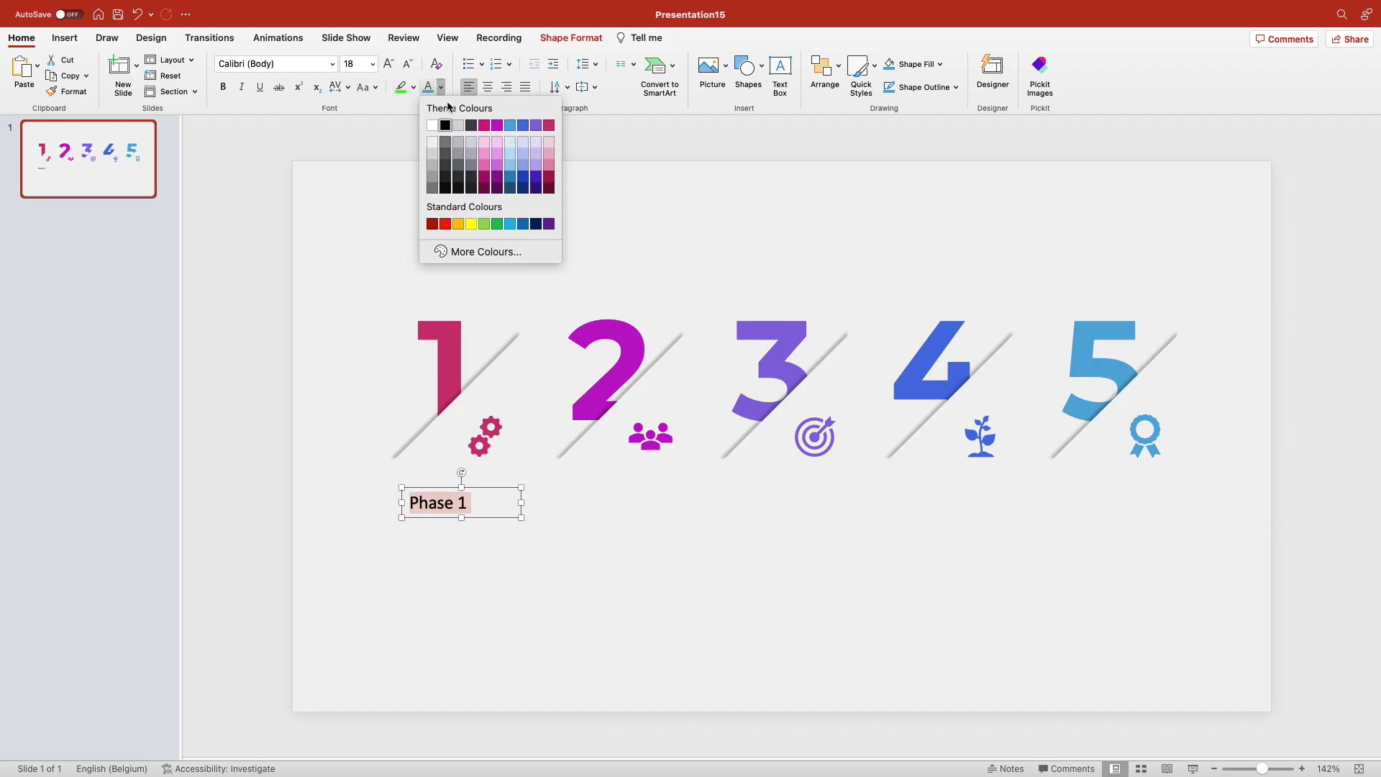
left_click(458, 164)
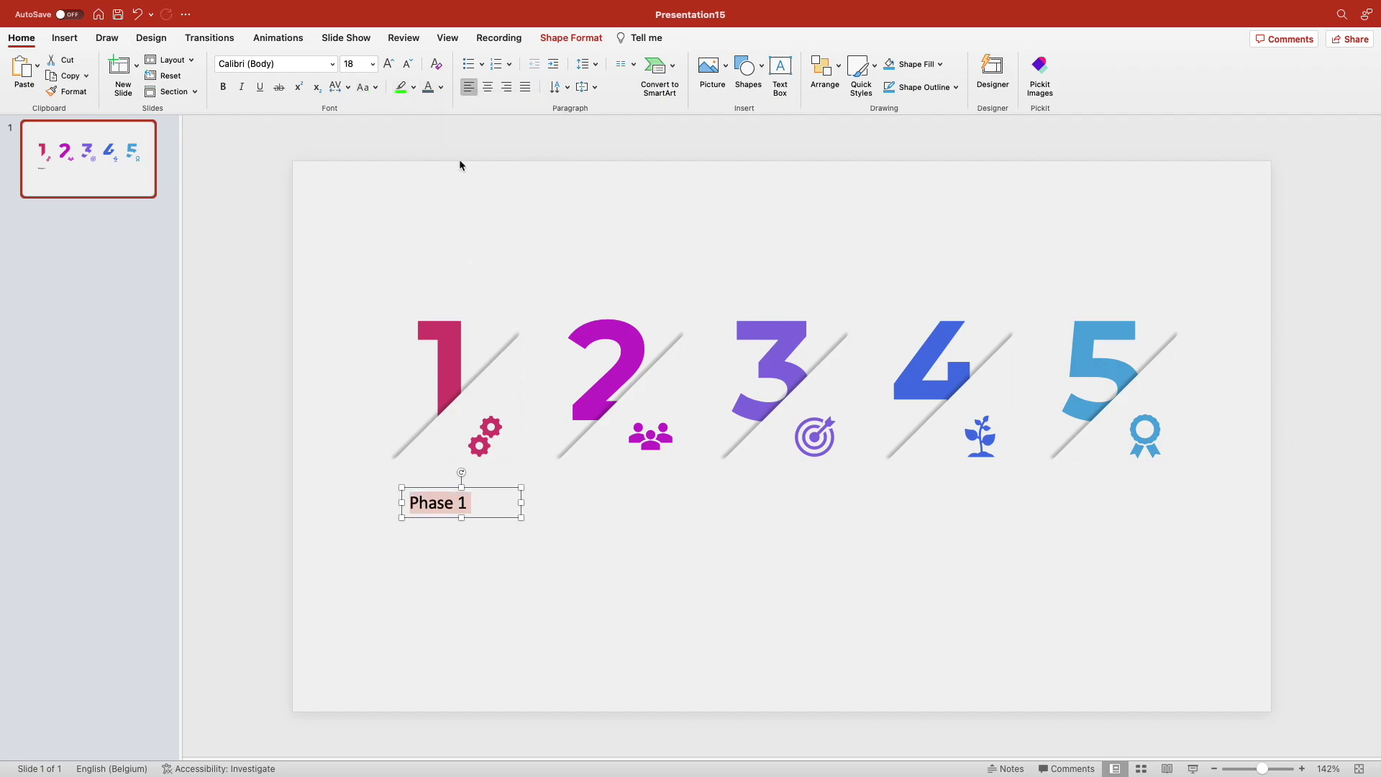
left_click(275, 64)
type("Montserrat")
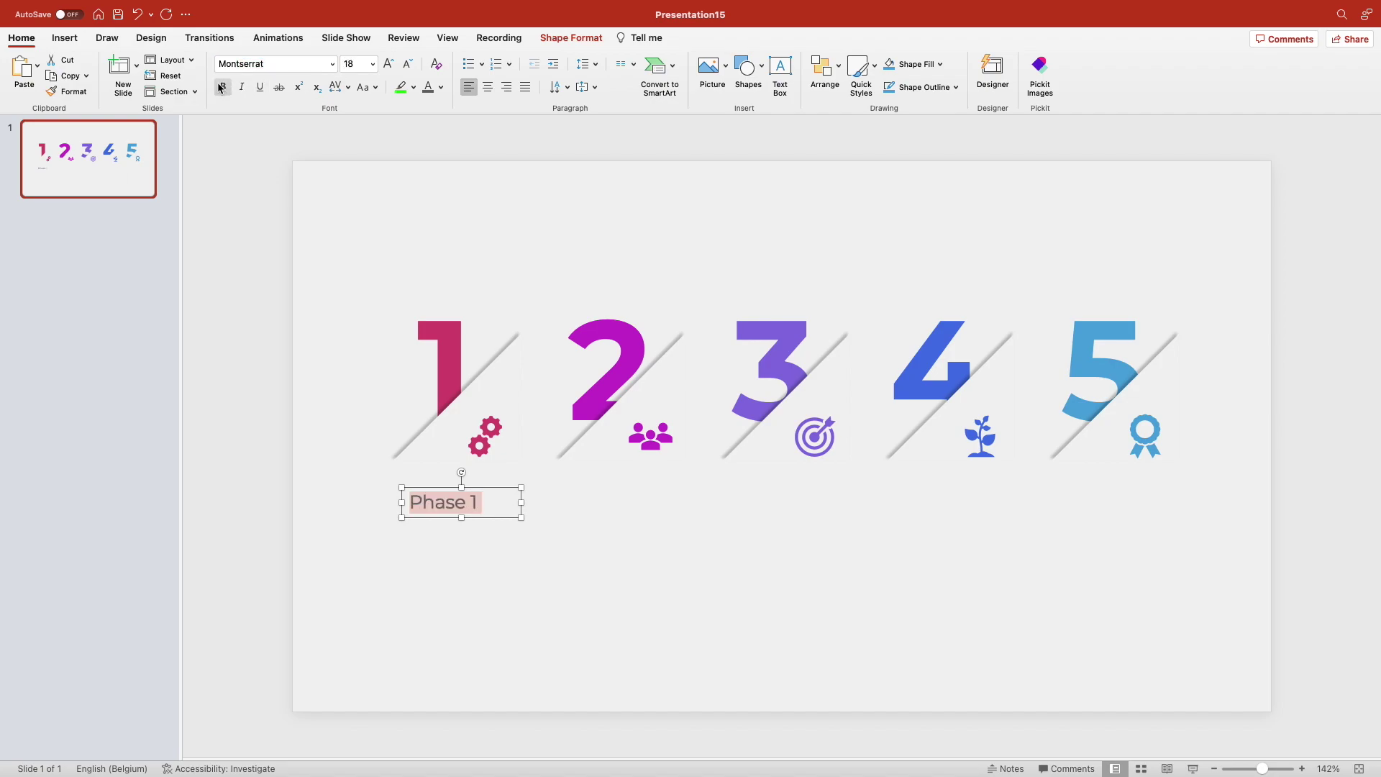
left_click(488, 88)
left_click_drag(492, 503, 467, 487)
left_click(649, 271)
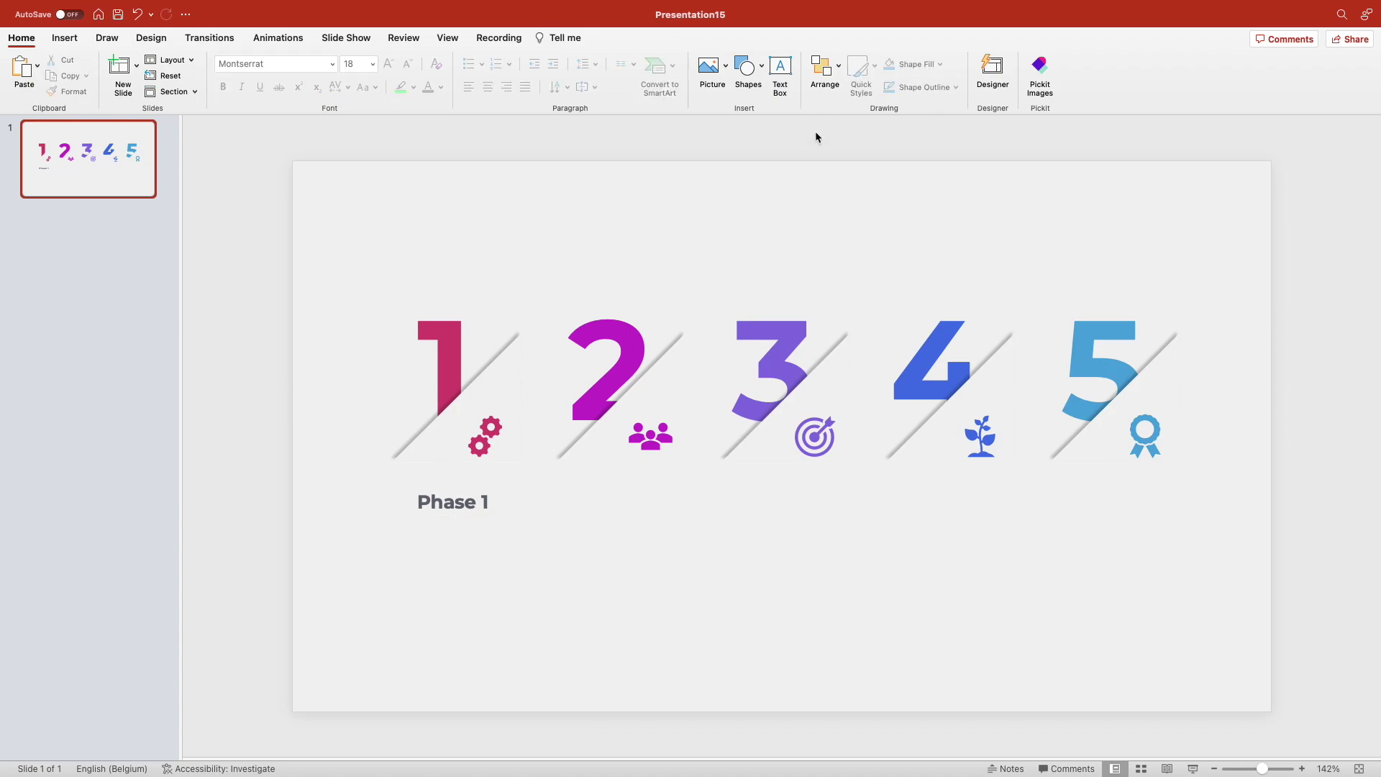
Step: Add a centred lorem ipsum paragraph just below the Phase 1 title
left_click_drag(372, 536, 537, 615)
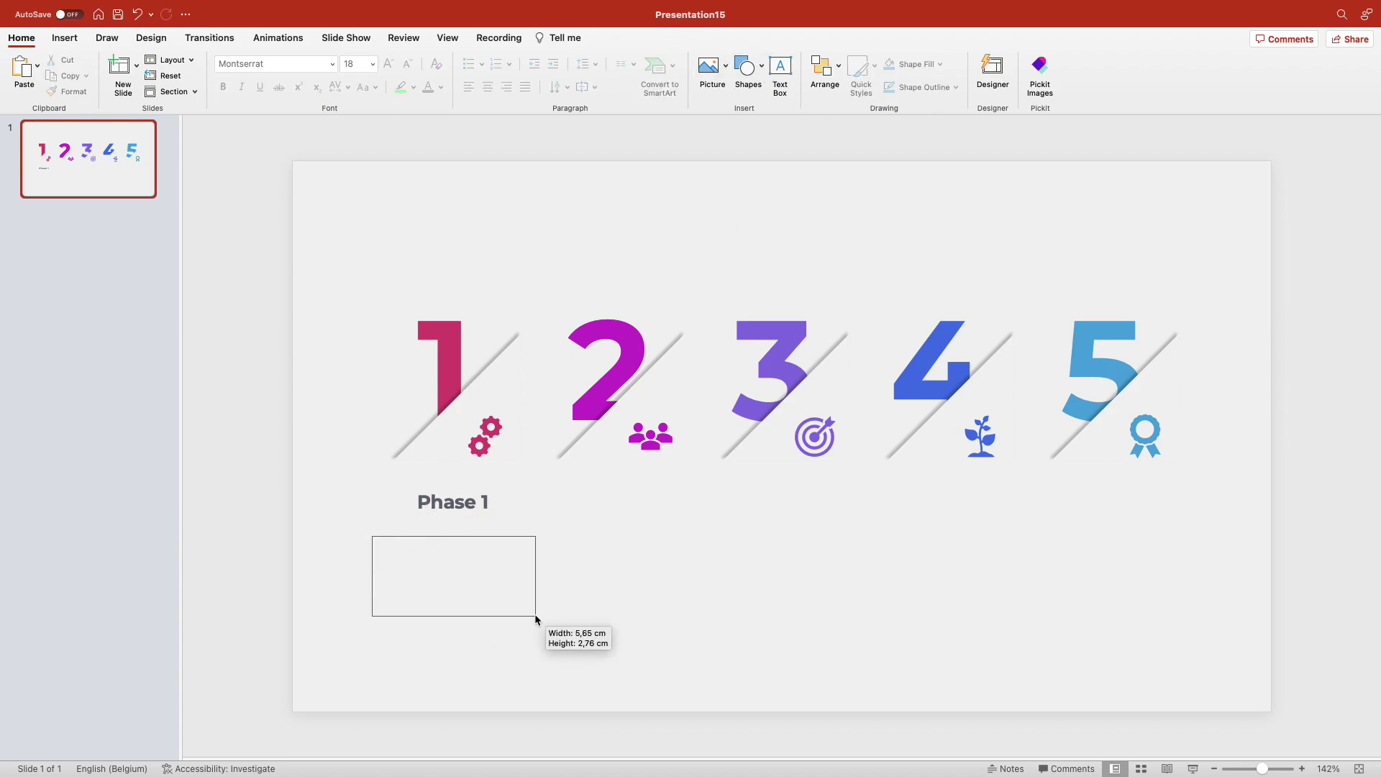
type("Lorem ipsum dolor sit amet, consectetur adipiscing elit, sed do eiusmod tempor incididunt ut labore et dolore magna.")
key("super+a")
left_click(648, 271)
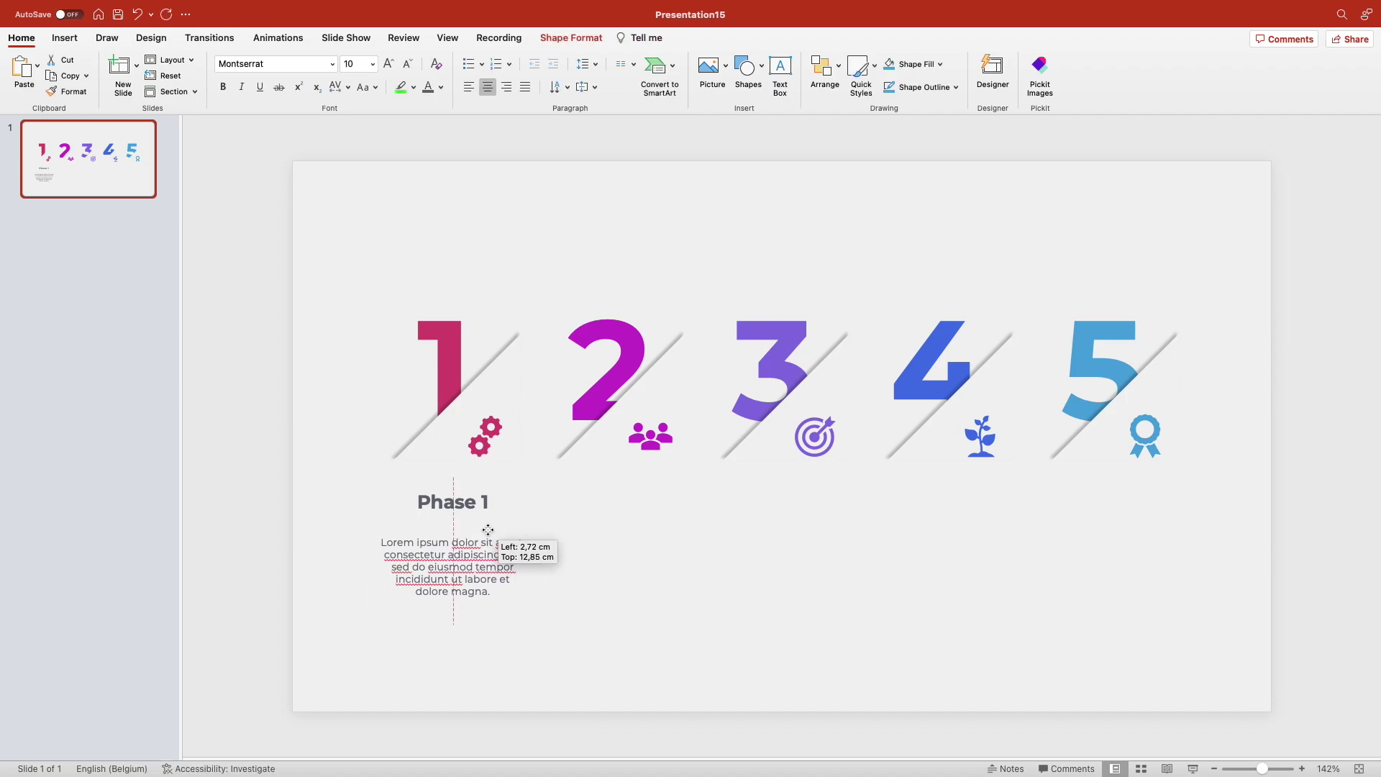
mouse_move(454, 536)
left_mouse_down()
mouse_move(481, 521)
mouse_move(453, 520)
left_mouse_up()
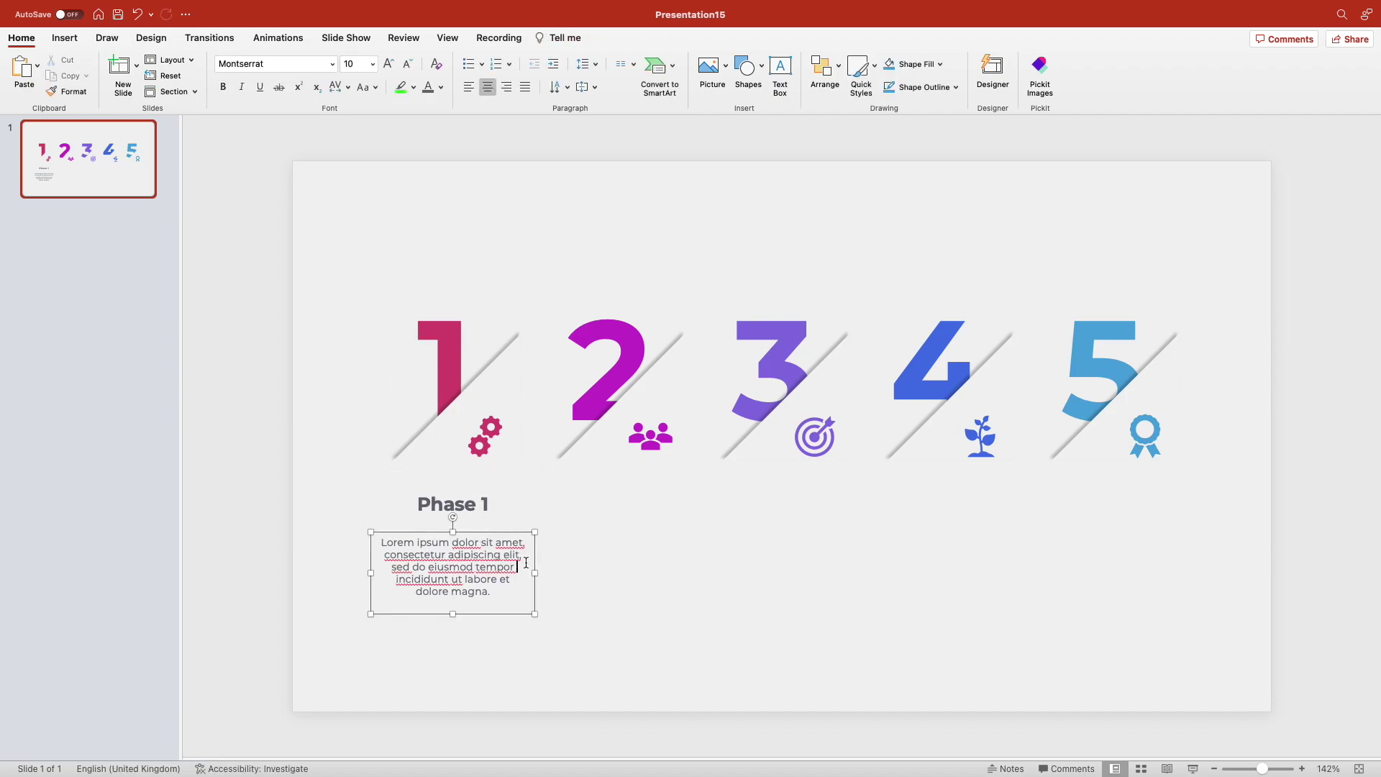
Step: Narrow the caption box, shrink its text to size 9, and select it with the title
left_click_drag(536, 566, 526, 579)
left_click(407, 63)
left_click(694, 600)
scroll(694, 602, "down", 1)
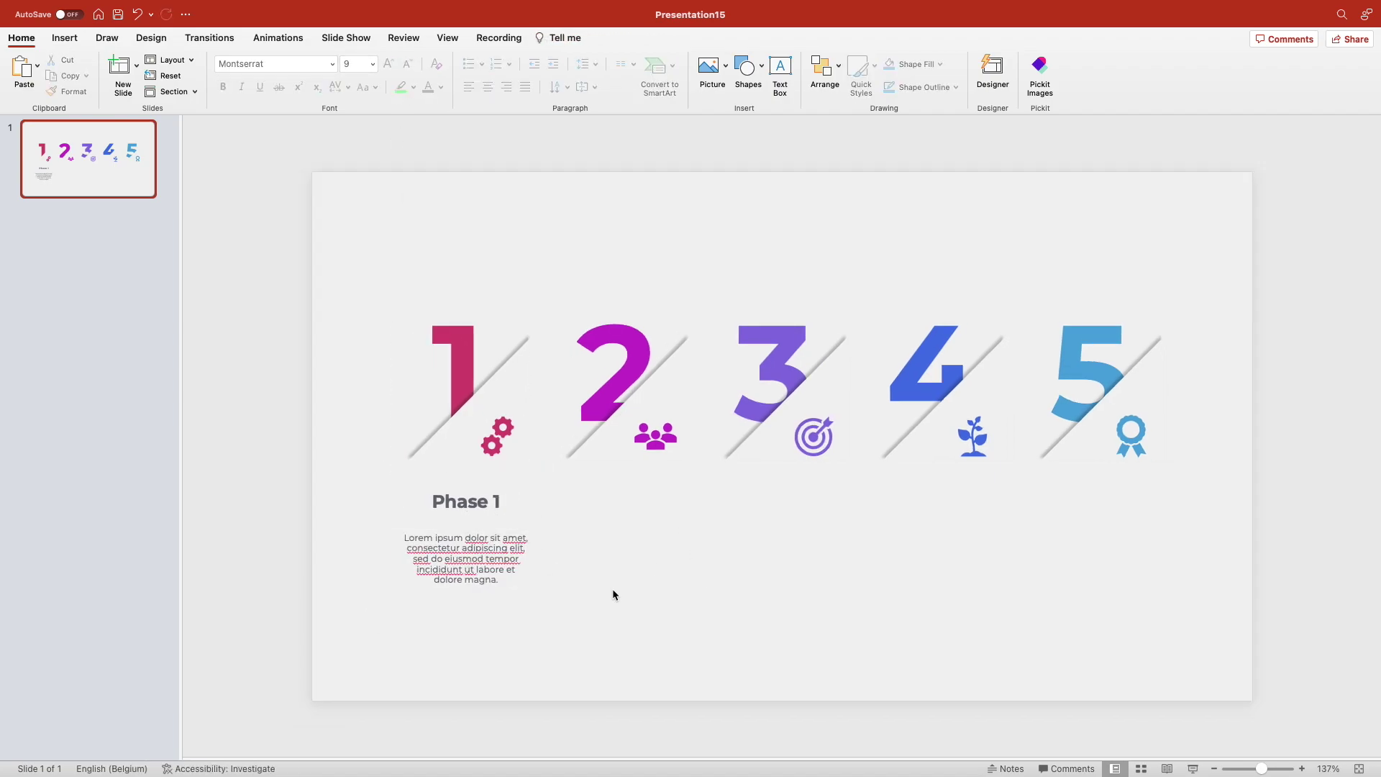
mouse_move(478, 498)
left_mouse_down()
mouse_move(639, 525)
mouse_move(1123, 524)
left_mouse_up()
Step: Copy the title and caption under numbers 2–5, renumbering the titles Phase 2 to Phase 5
left_click(479, 529, "shift")
double_click(647, 508)
type("2")
left_click(618, 566, "shift")
double_click(803, 508)
type("3")
left_click(774, 567, "shift")
double_click(970, 508)
type("4")
left_click(939, 566, "shift")
double_click(1129, 508)
type("5")
Step: Group the Phase 4 title with its caption
left_click(1099, 567)
left_click(1184, 618)
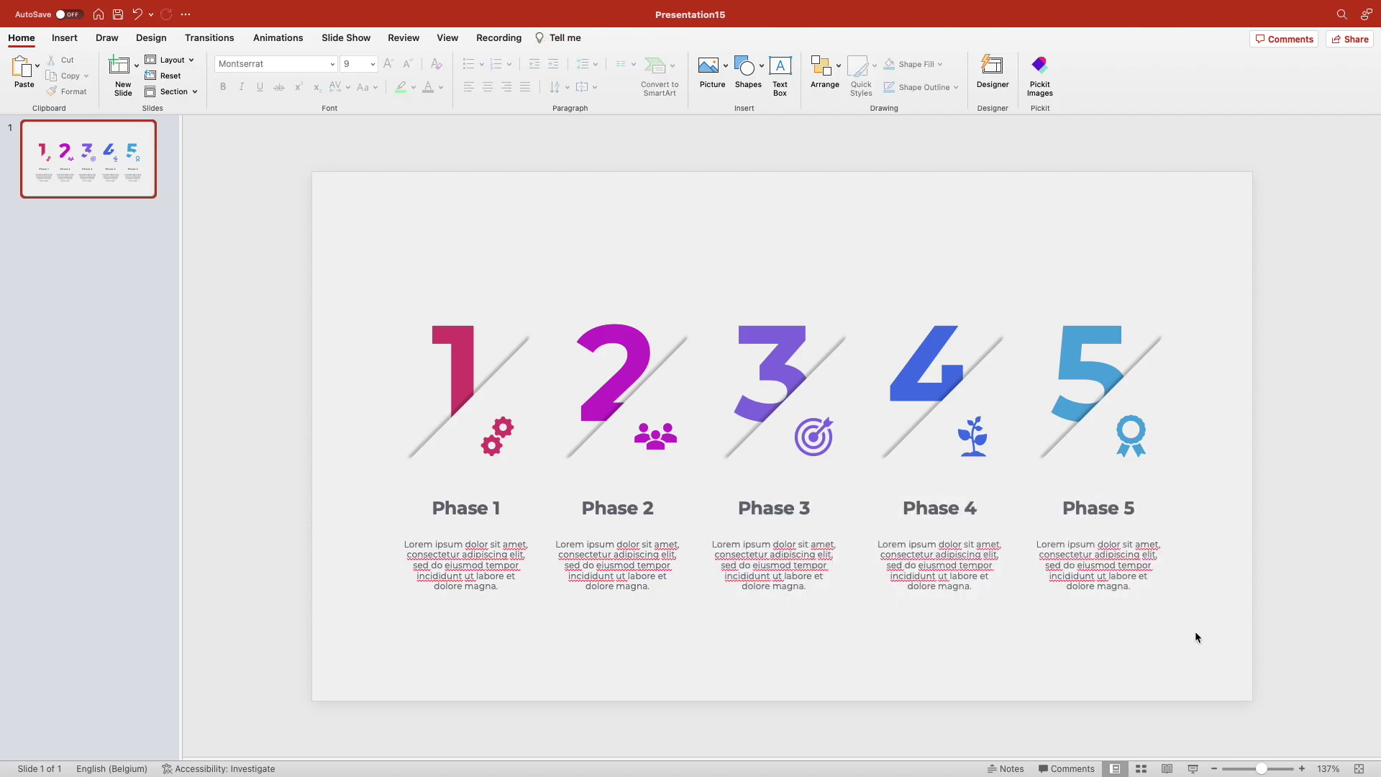
left_click_drag(1050, 660, 844, 477)
left_click_drag(1202, 650, 1026, 465)
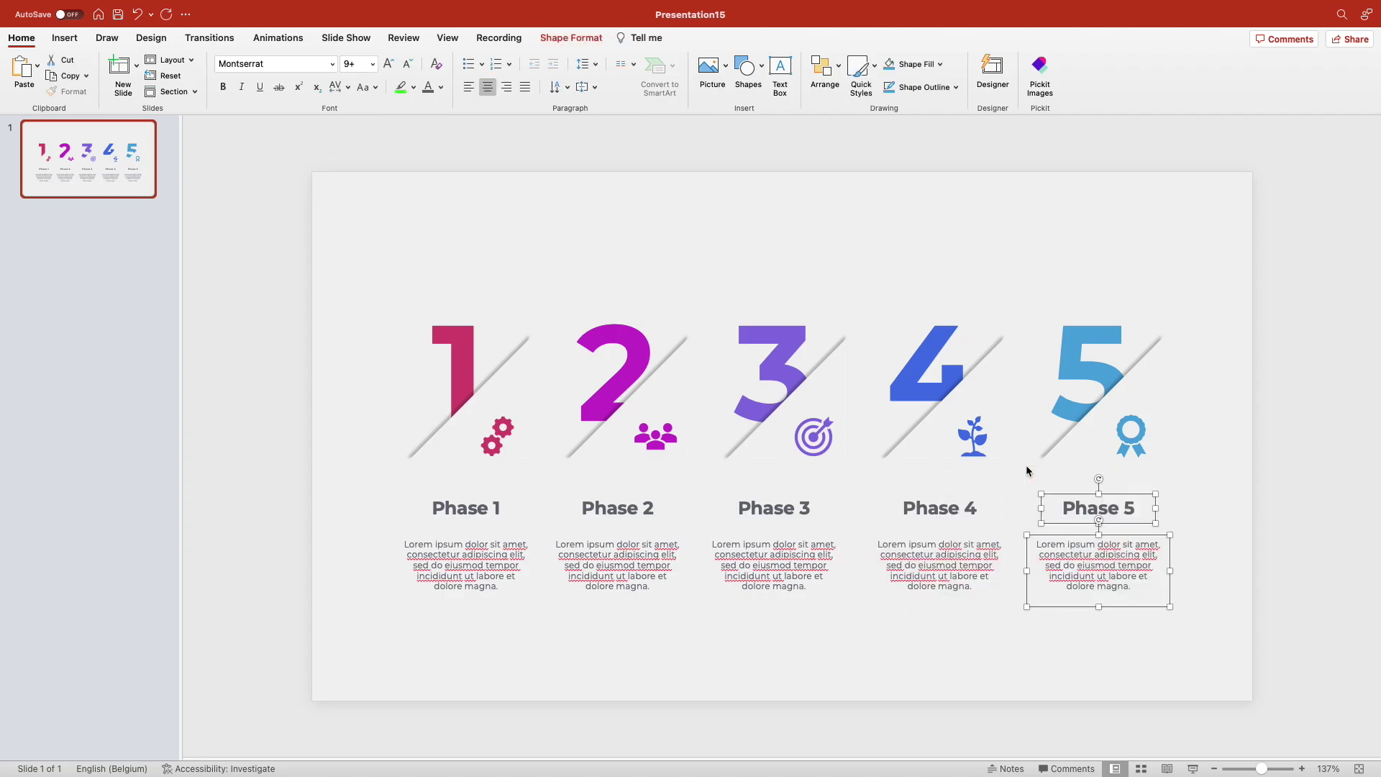
left_click(936, 611)
left_click_drag(937, 648, 1003, 459)
key("cmd+alt+g")
Step: Group the title-caption pairs of Phases 3, 2 and 1
left_click_drag(701, 645, 902, 467)
key("cmd+alt+g")
left_click_drag(527, 672, 725, 477)
key("cmd+alt+g")
left_click_drag(374, 656, 569, 469)
key("cmd+alt+g")
Step: Distribute the five phase groups horizontally across the slide
left_click(618, 550, "shift")
left_click(774, 551, "shift")
left_click(939, 550, "shift")
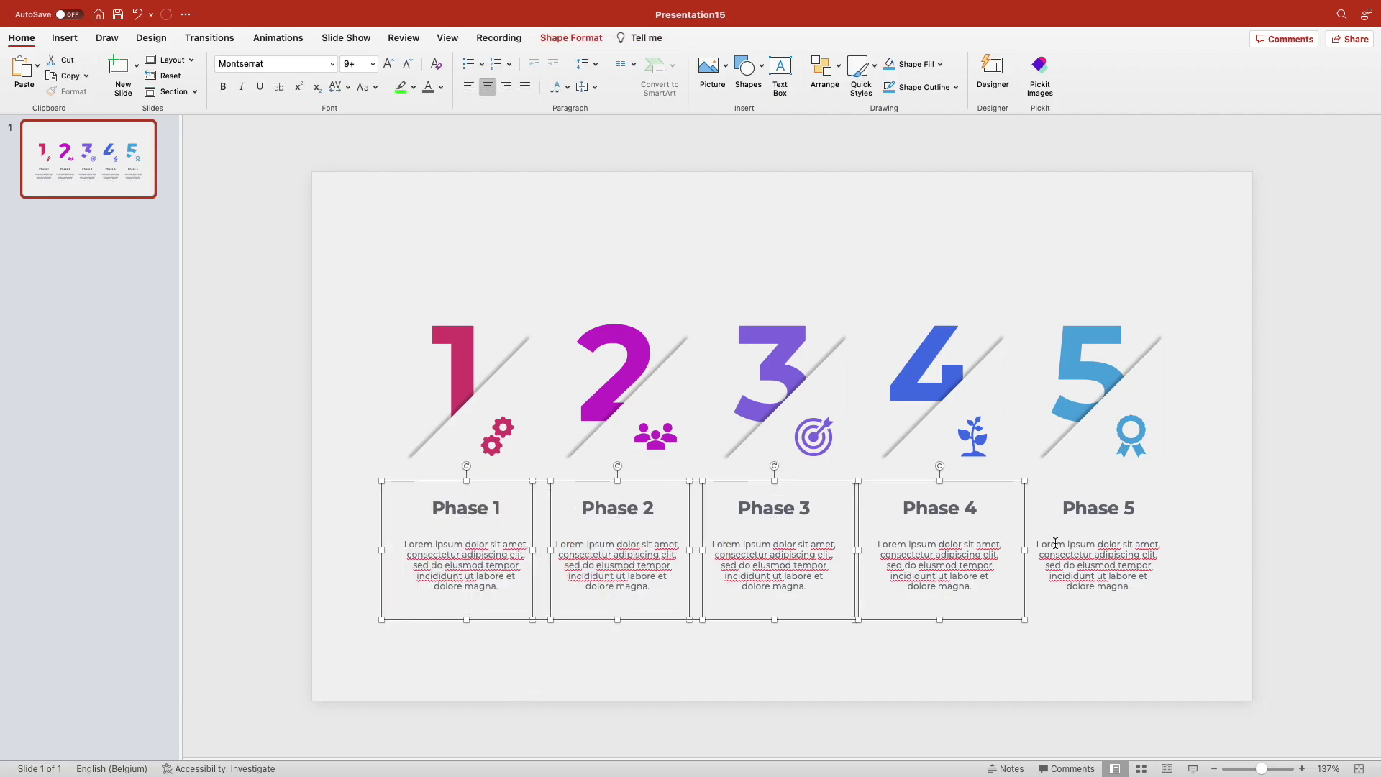
left_click(1099, 550, "shift")
left_click(841, 70)
mouse_move(852, 321)
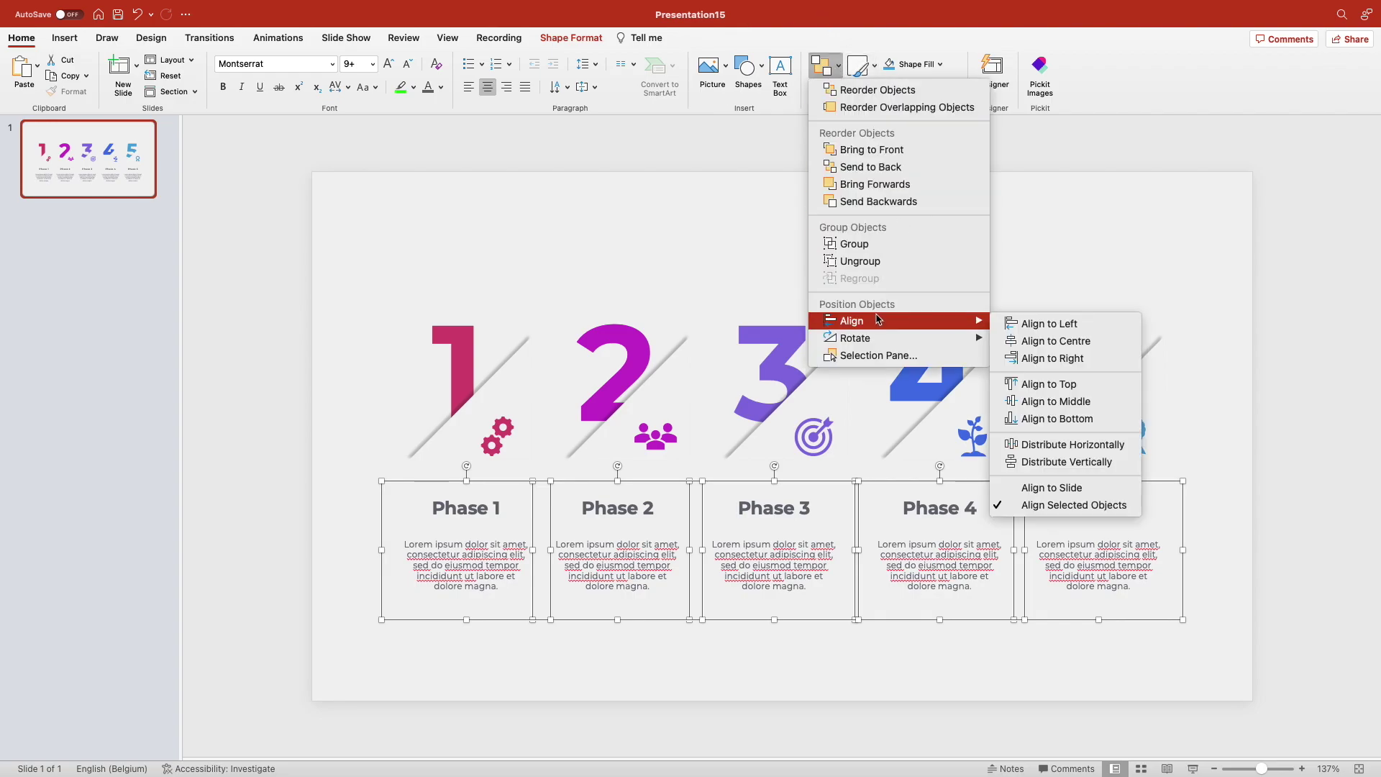
left_click(1069, 446)
left_click(946, 658)
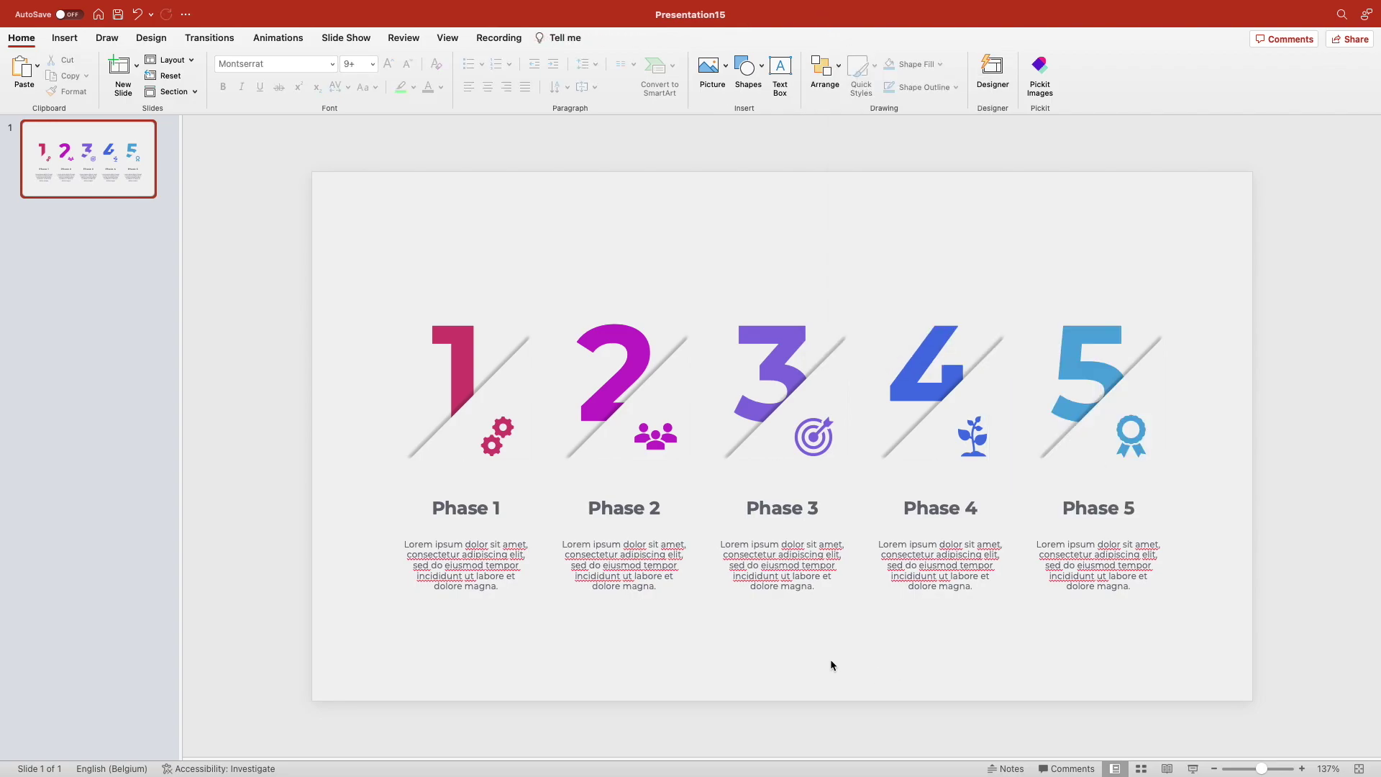
Step: Add a 'PROJECT PHASES' heading at the top in bold, centred Montserrat
left_click_drag(601, 200, 949, 255)
type("PROJECT PHASES")
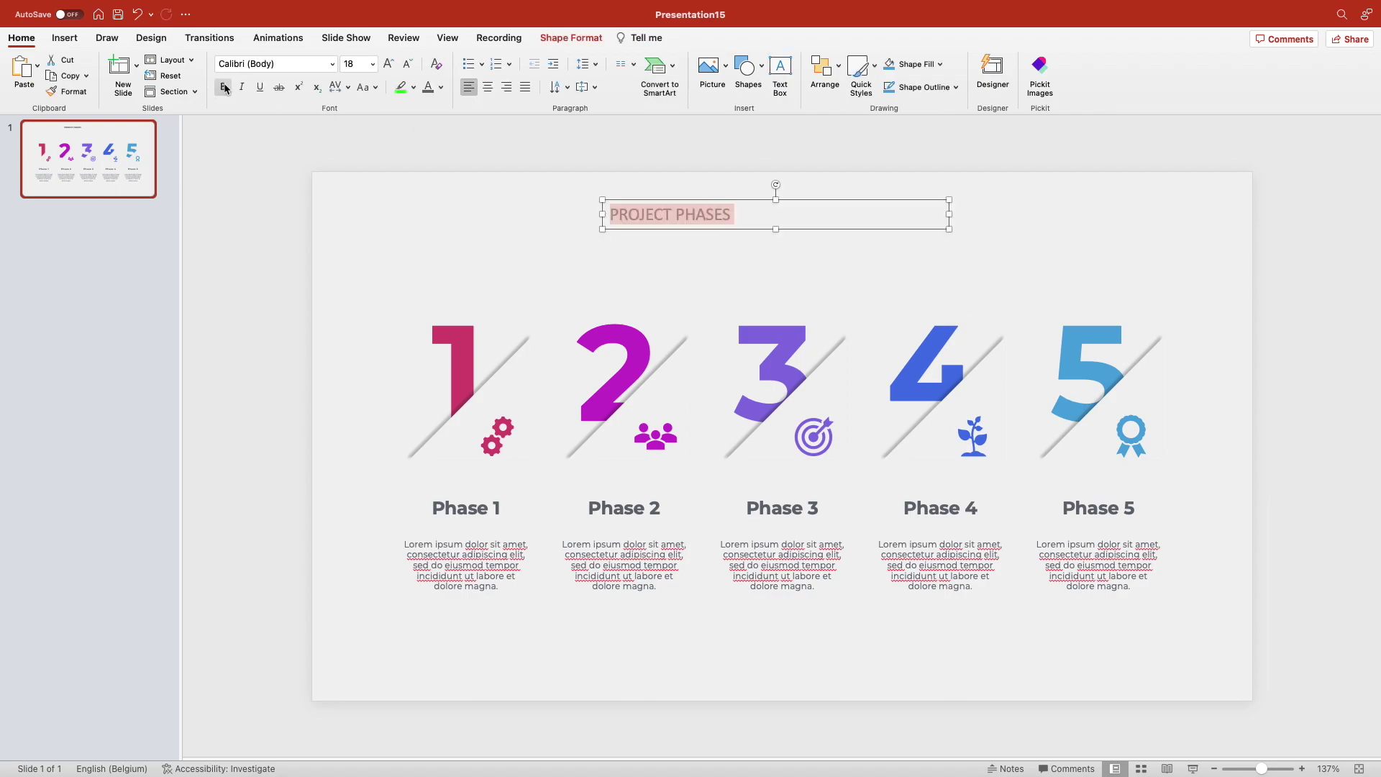
type("Montserrat")
key("Return")
left_click(390, 64)
left_click(489, 87)
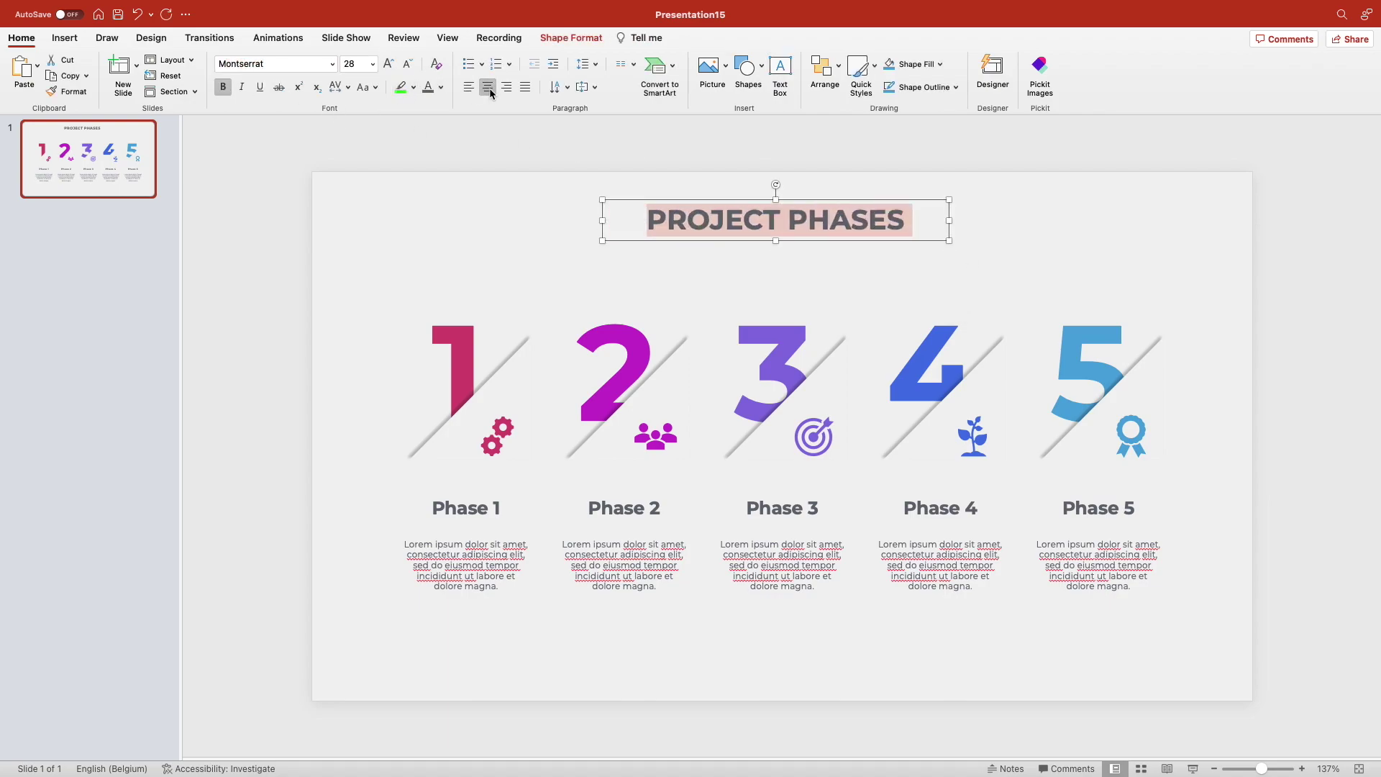
left_click(589, 272)
Step: Nudge all the numbers, icons and phase text slightly upward
left_click_drag(315, 291, 1251, 701)
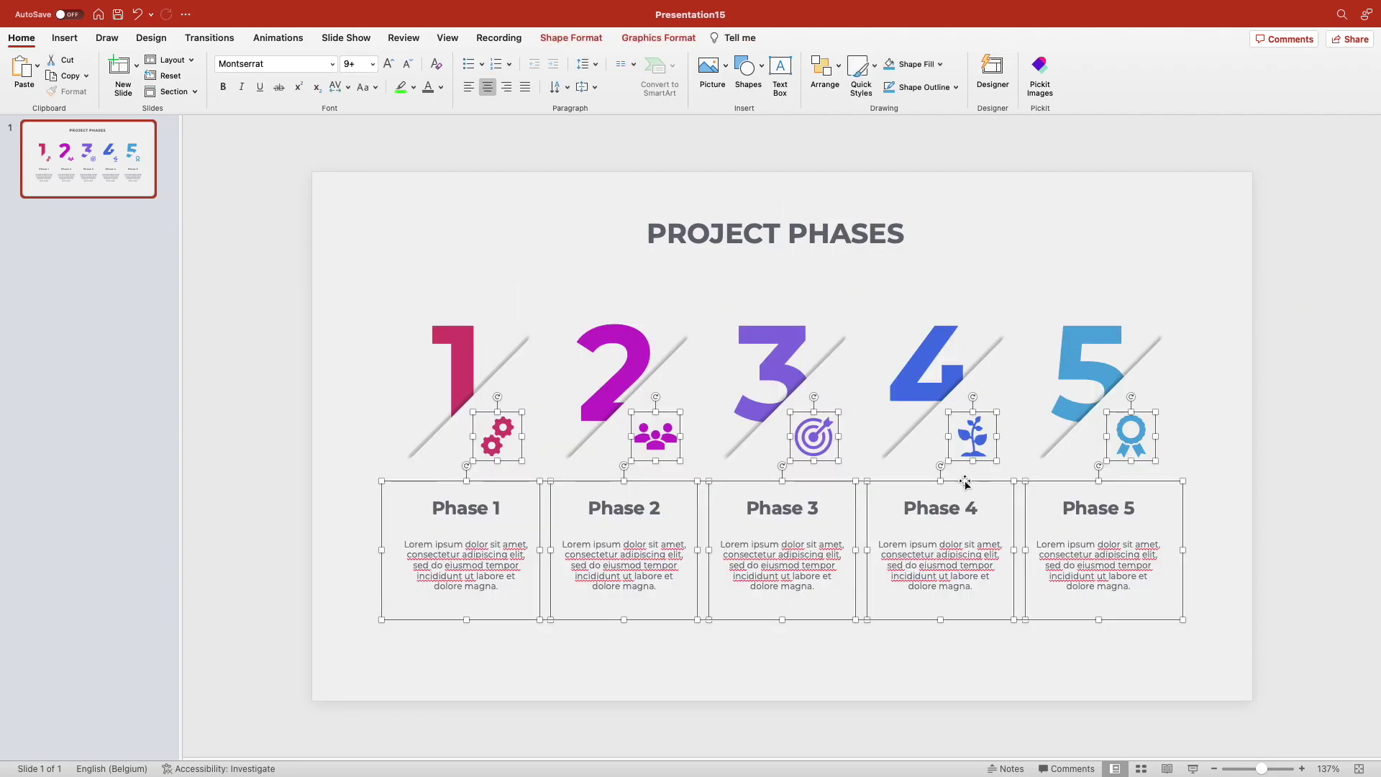
left_click(964, 482)
left_click_drag(315, 270, 1278, 701)
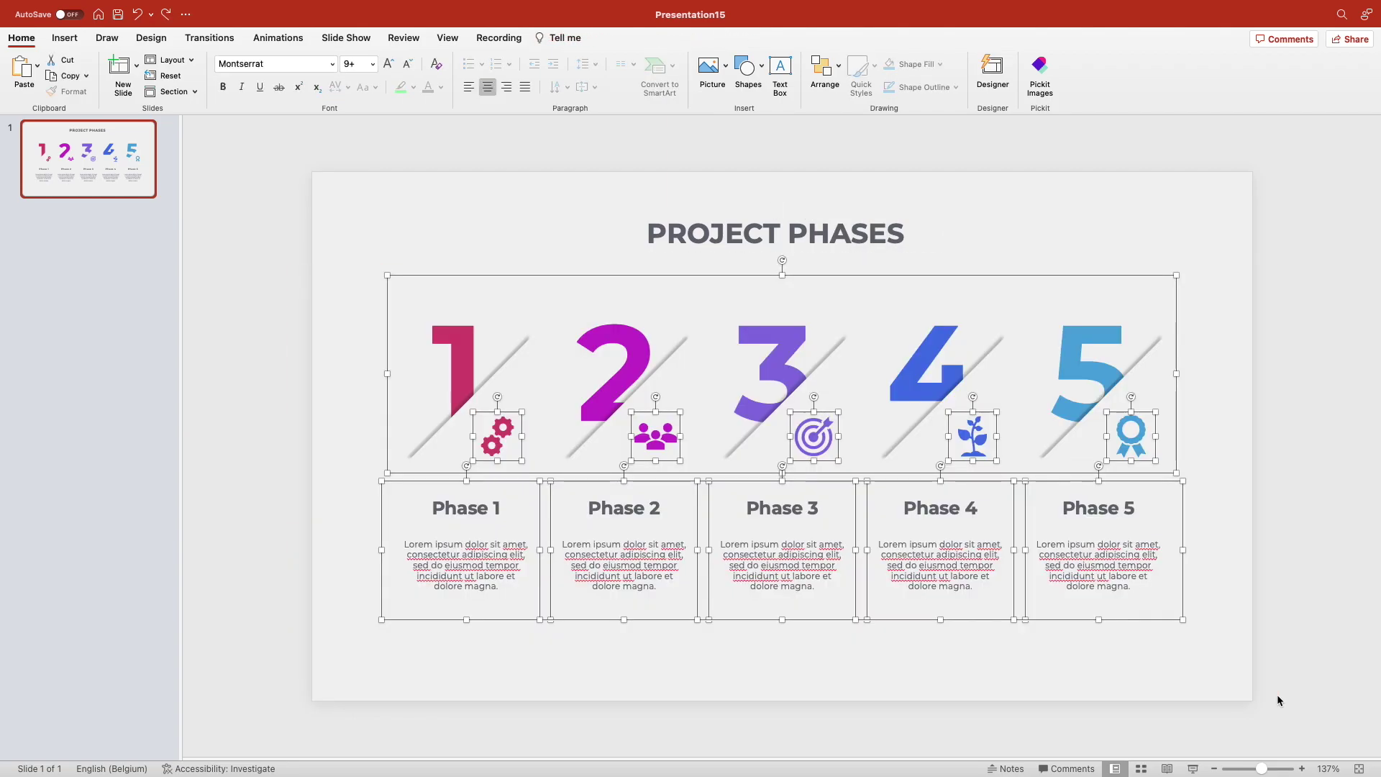
left_click_drag(1085, 281, 1082, 264)
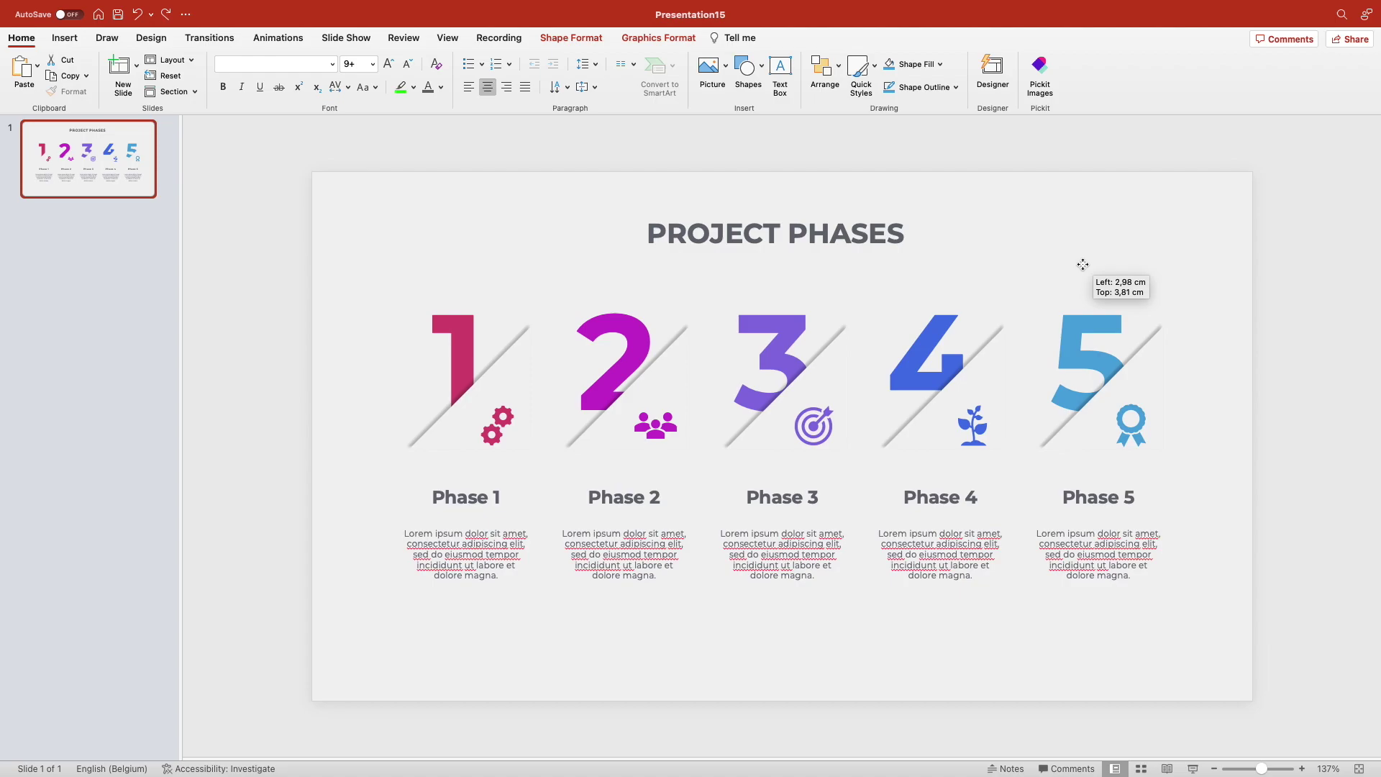
left_click(1214, 603)
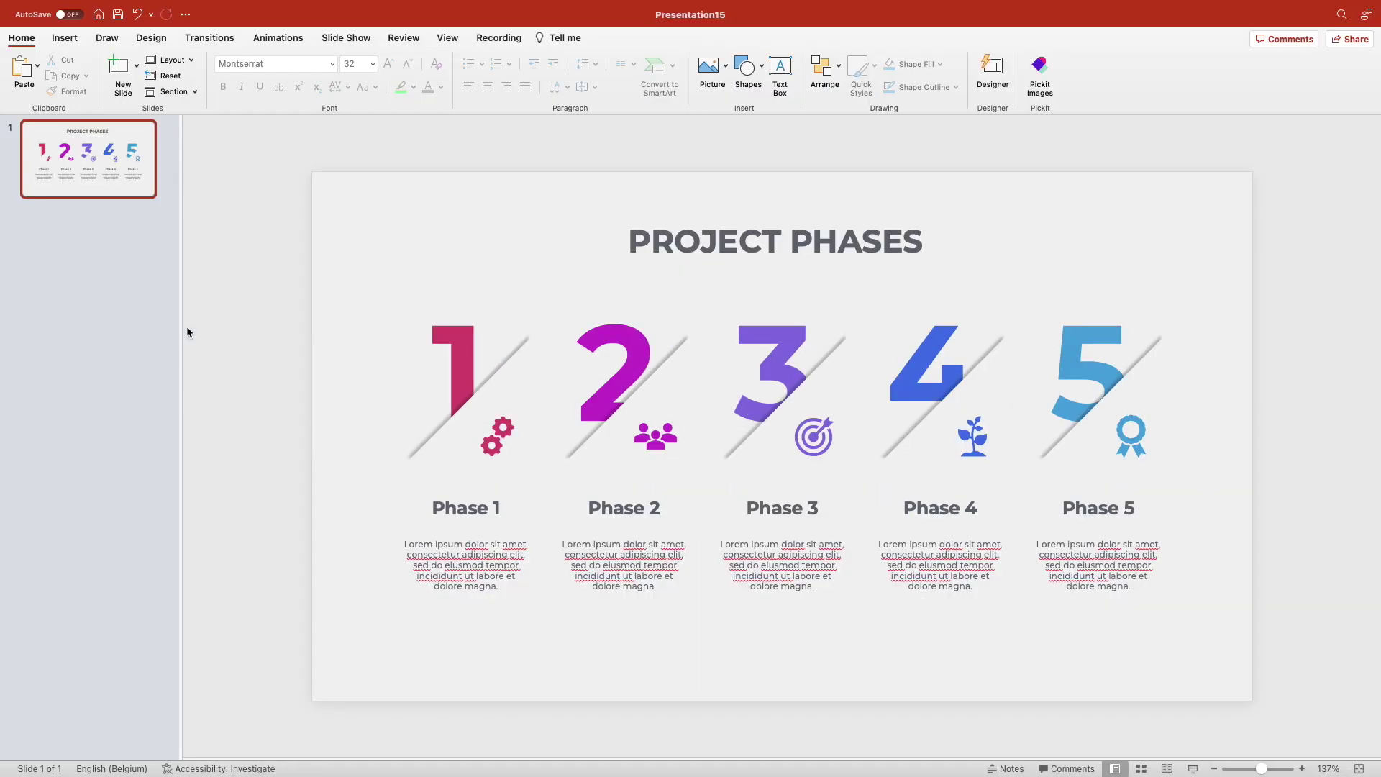
Step: Duplicate the first slide
right_click(107, 182)
left_click(146, 280)
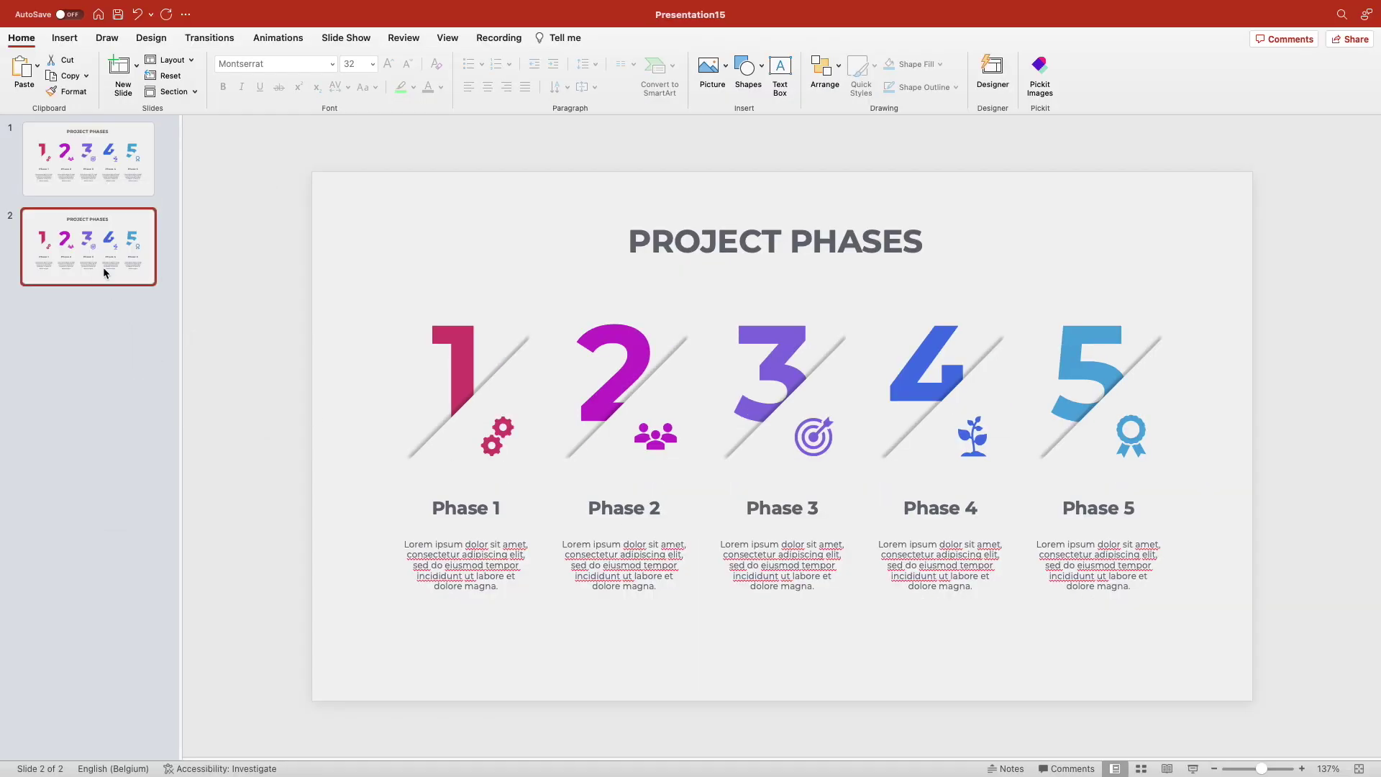
right_click(103, 267)
left_click(356, 381)
scroll(429, 651, "down", 1)
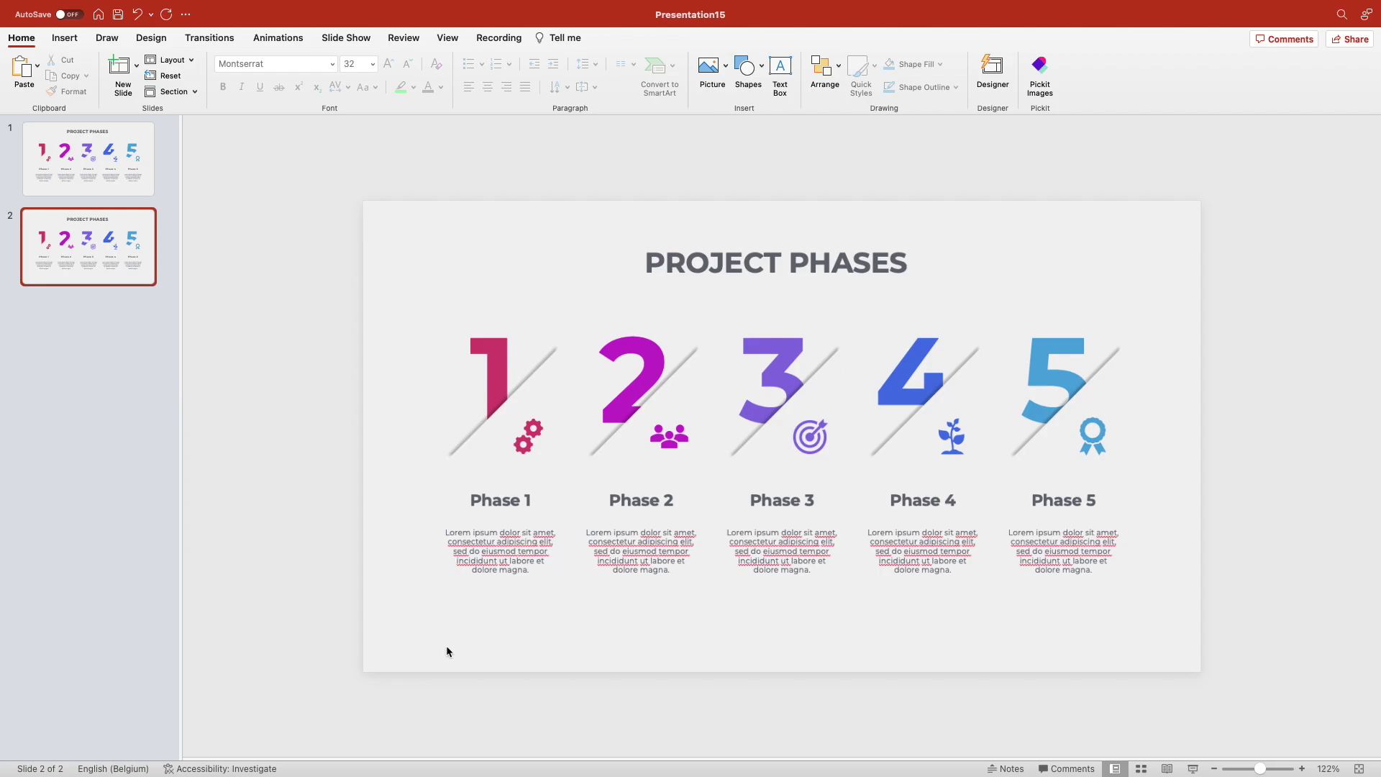
Step: Ungroup the number graphics on slide 2
left_click_drag(429, 651, 627, 283)
left_click(807, 408)
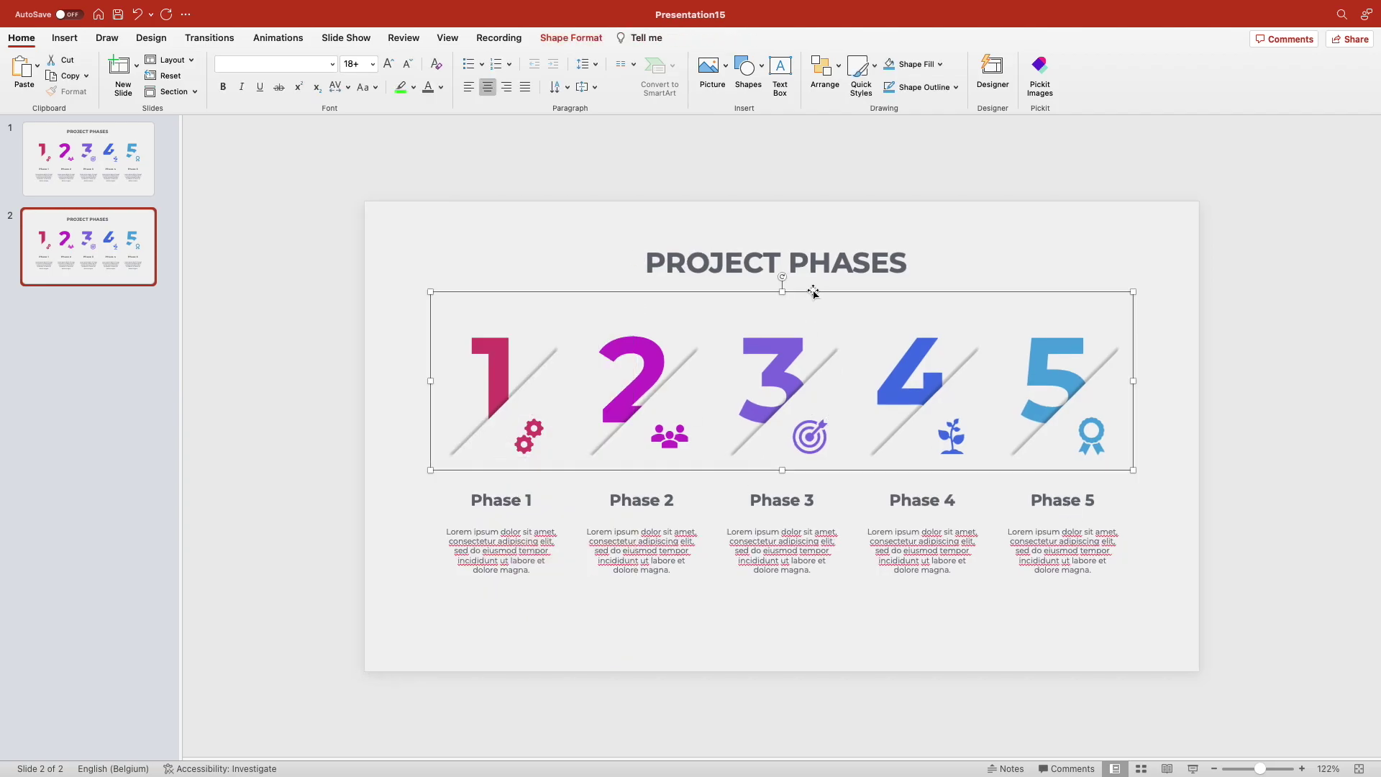
right_click(809, 288)
left_click(1032, 397)
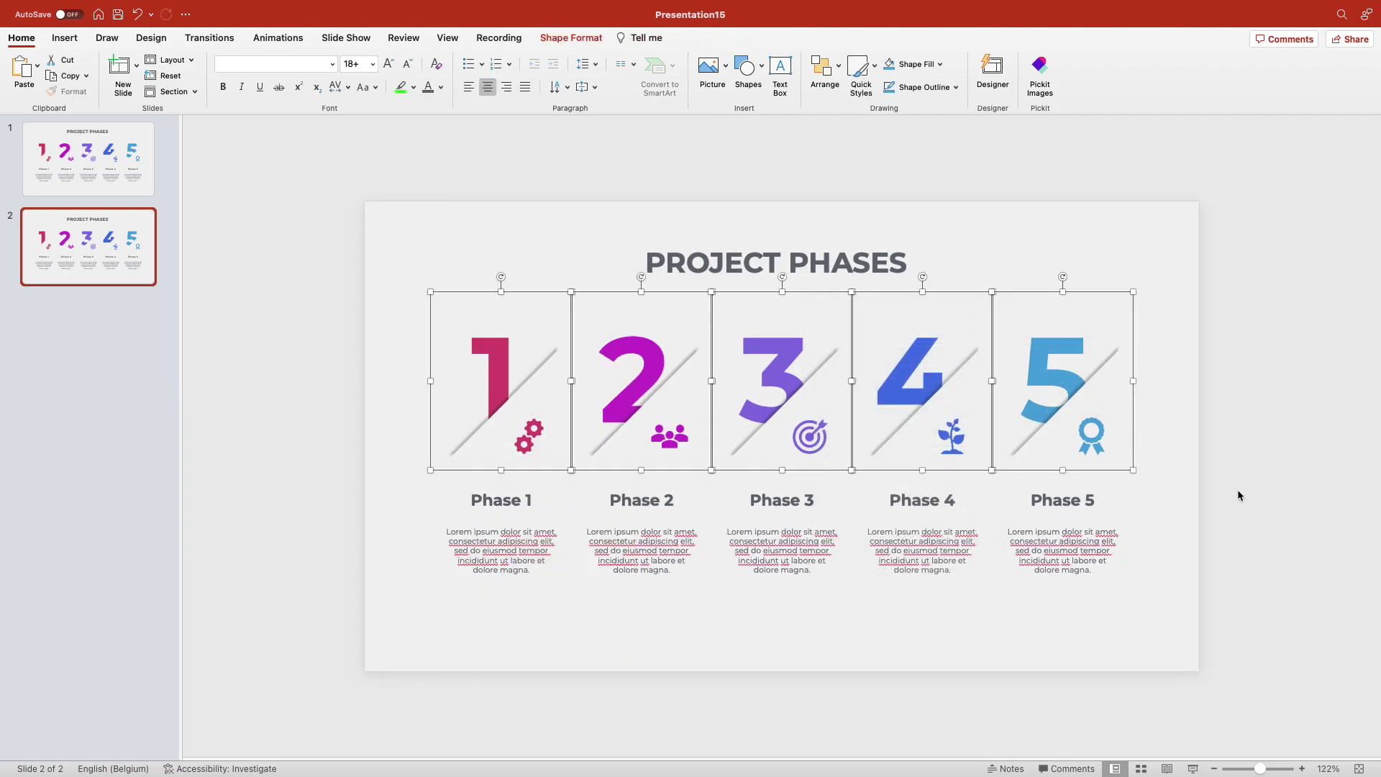
Step: Park phases 2–5 below the slide and duplicate the slide
left_click_drag(1263, 658, 562, 281)
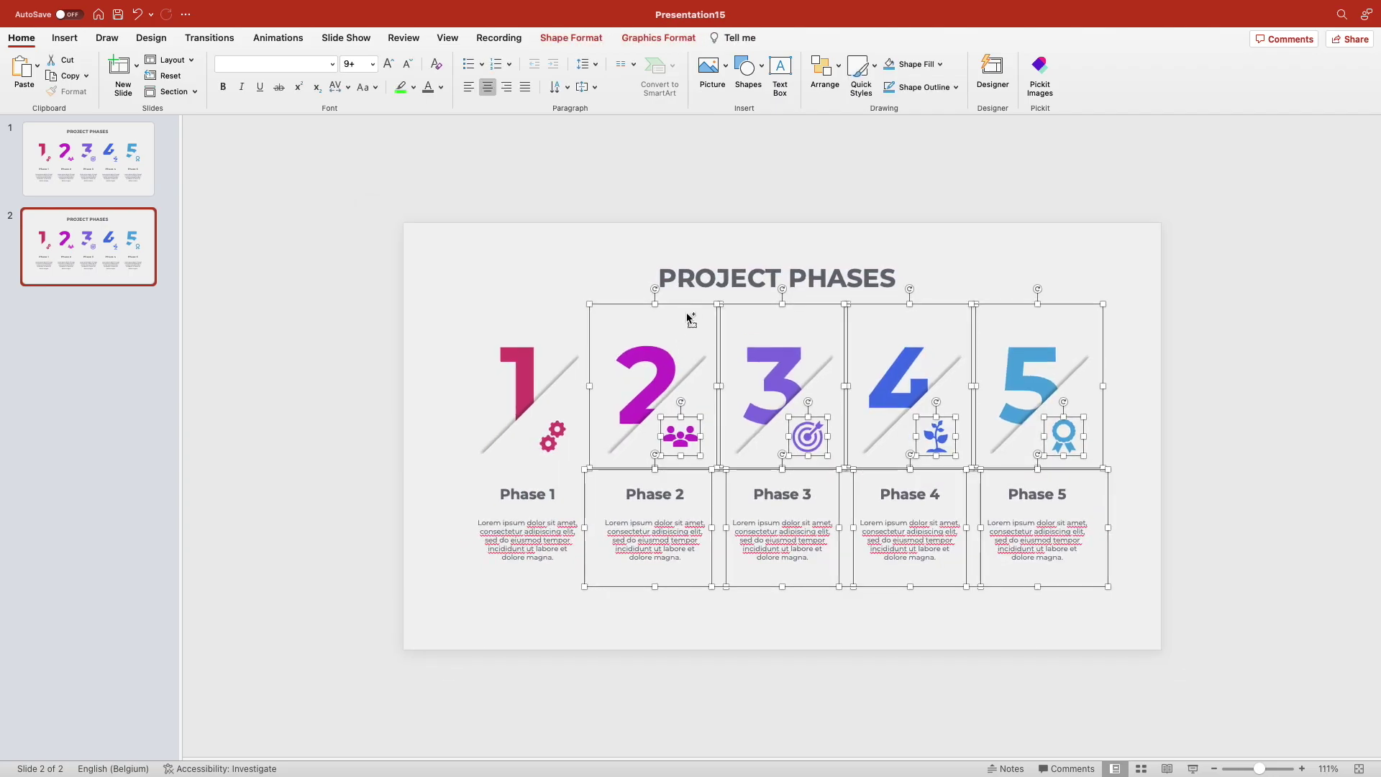
left_click_drag(687, 309, 692, 630)
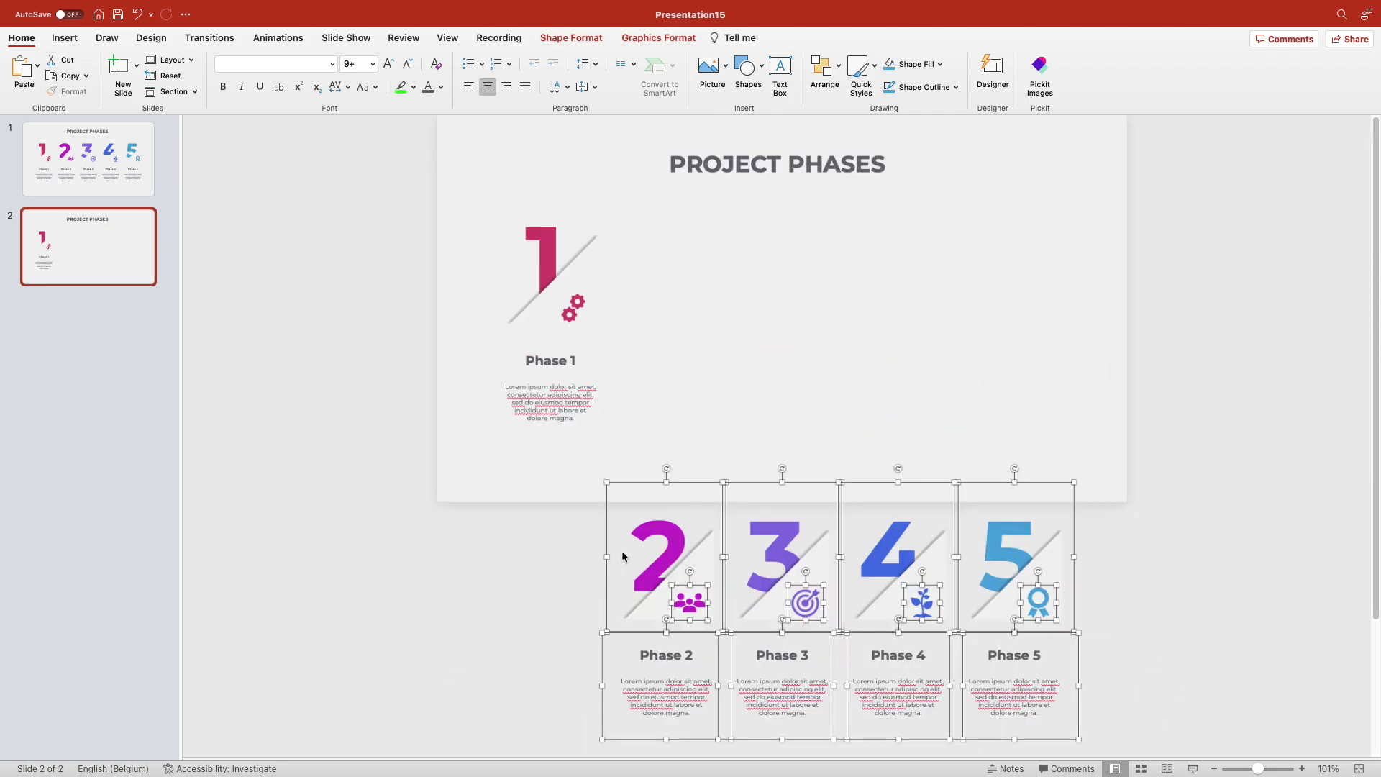
key("super+shift+d")
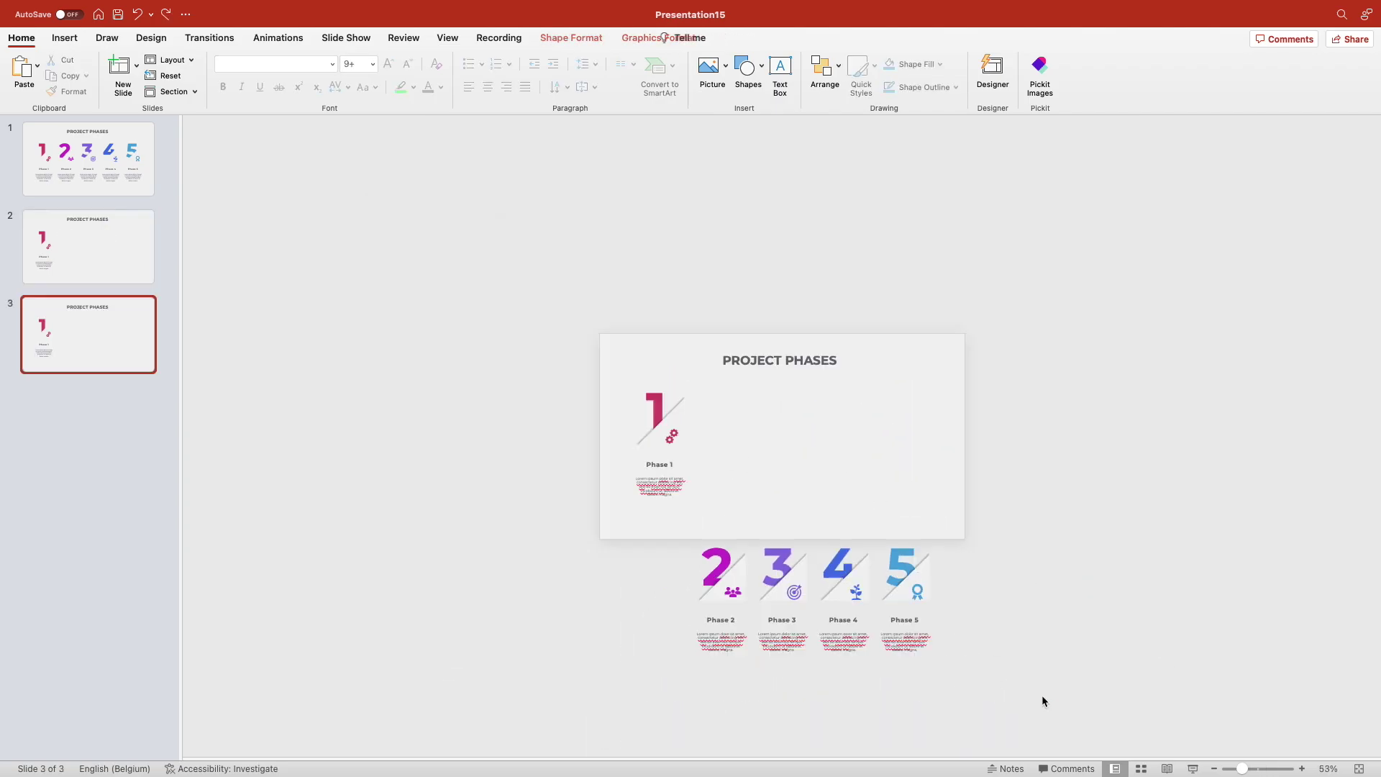
Step: Push the parked phase 2–5 icons and text boxes further below the slide
left_click_drag(740, 623, 740, 650)
left_click(937, 667)
left_click_drag(891, 669, 742, 674)
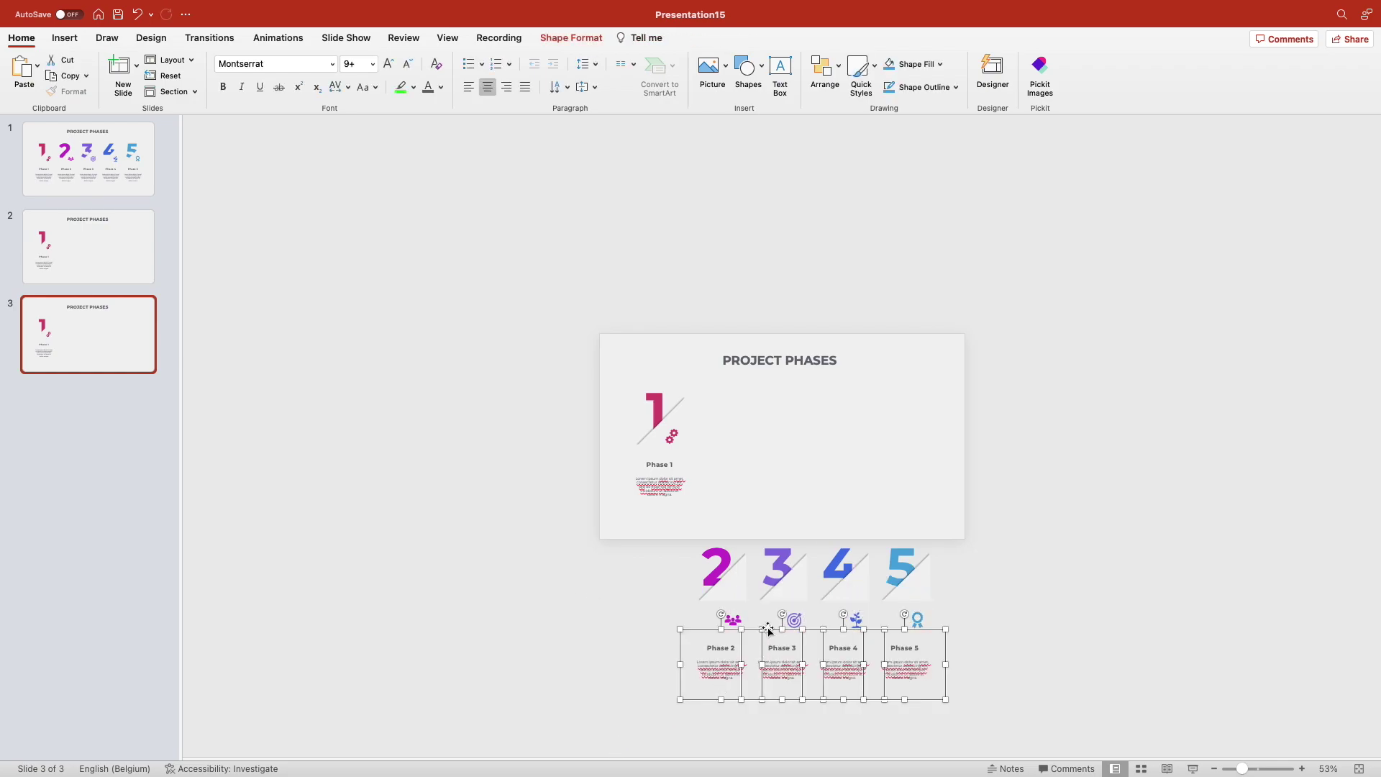
left_click_drag(769, 631, 766, 664)
left_click(987, 663)
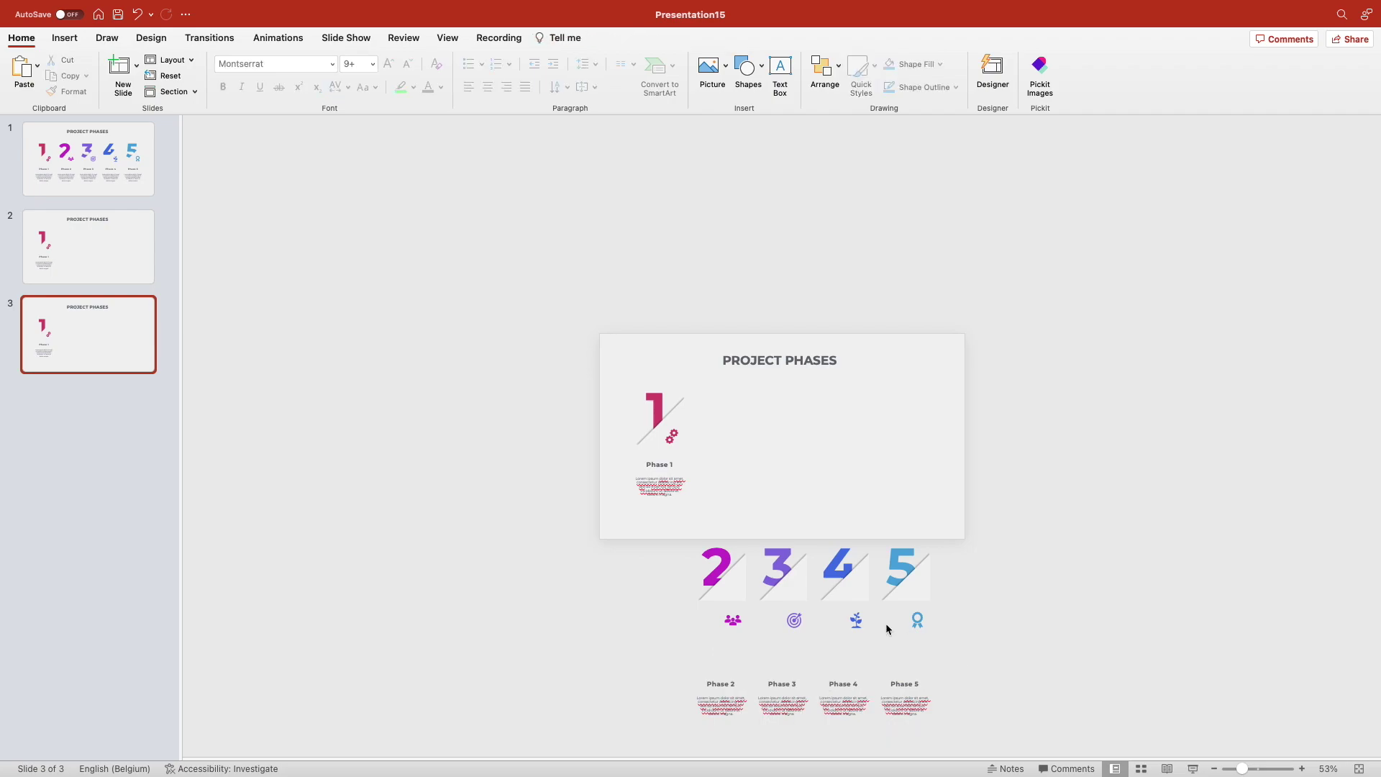
Step: Move number 2, the people icon and Phase 2 text onto the slide beside Phase 1
left_click_drag(716, 568, 715, 414)
left_click_drag(733, 619, 734, 438)
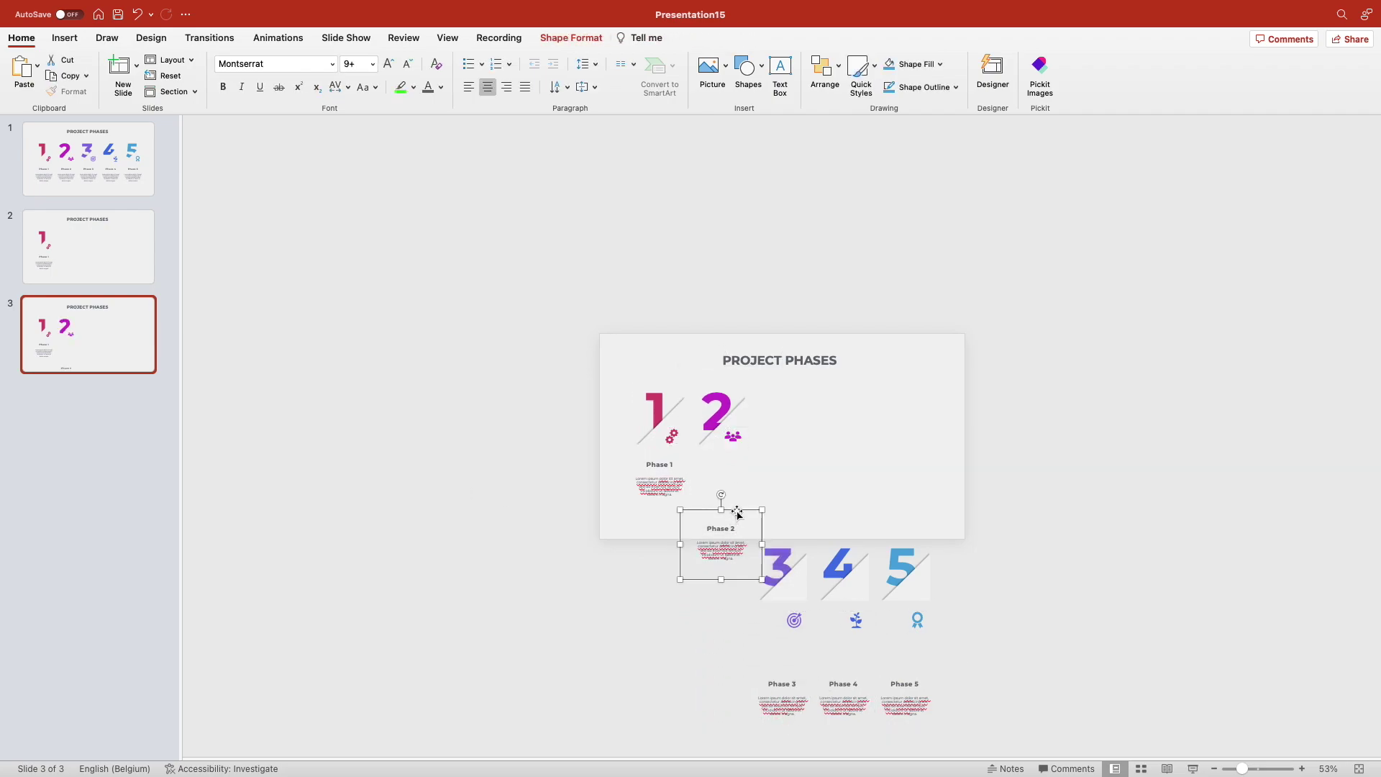
left_click_drag(736, 513, 742, 448)
left_click(610, 501)
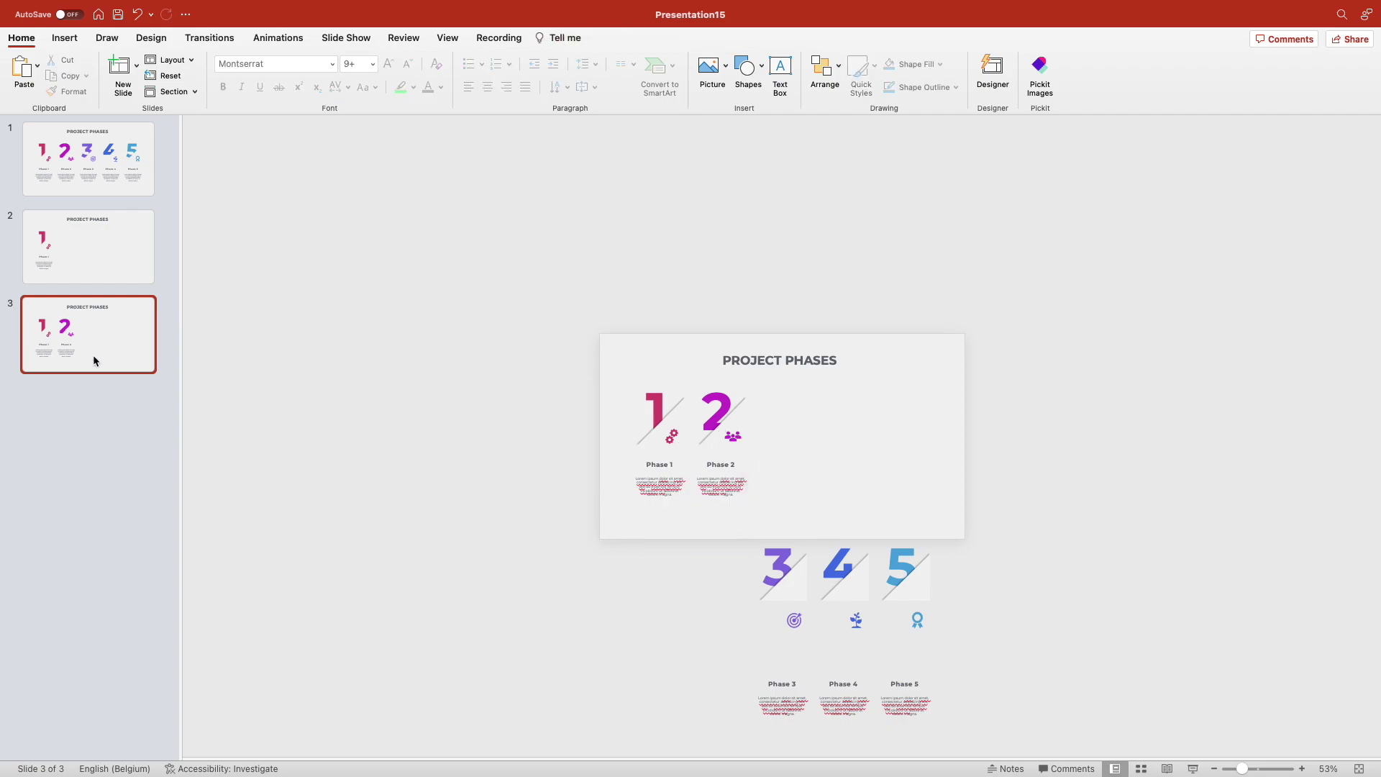
Step: On a new duplicate slide, bring in number 3, the target icon and Phase 3 text
key("super+shift+d")
left_click(798, 585)
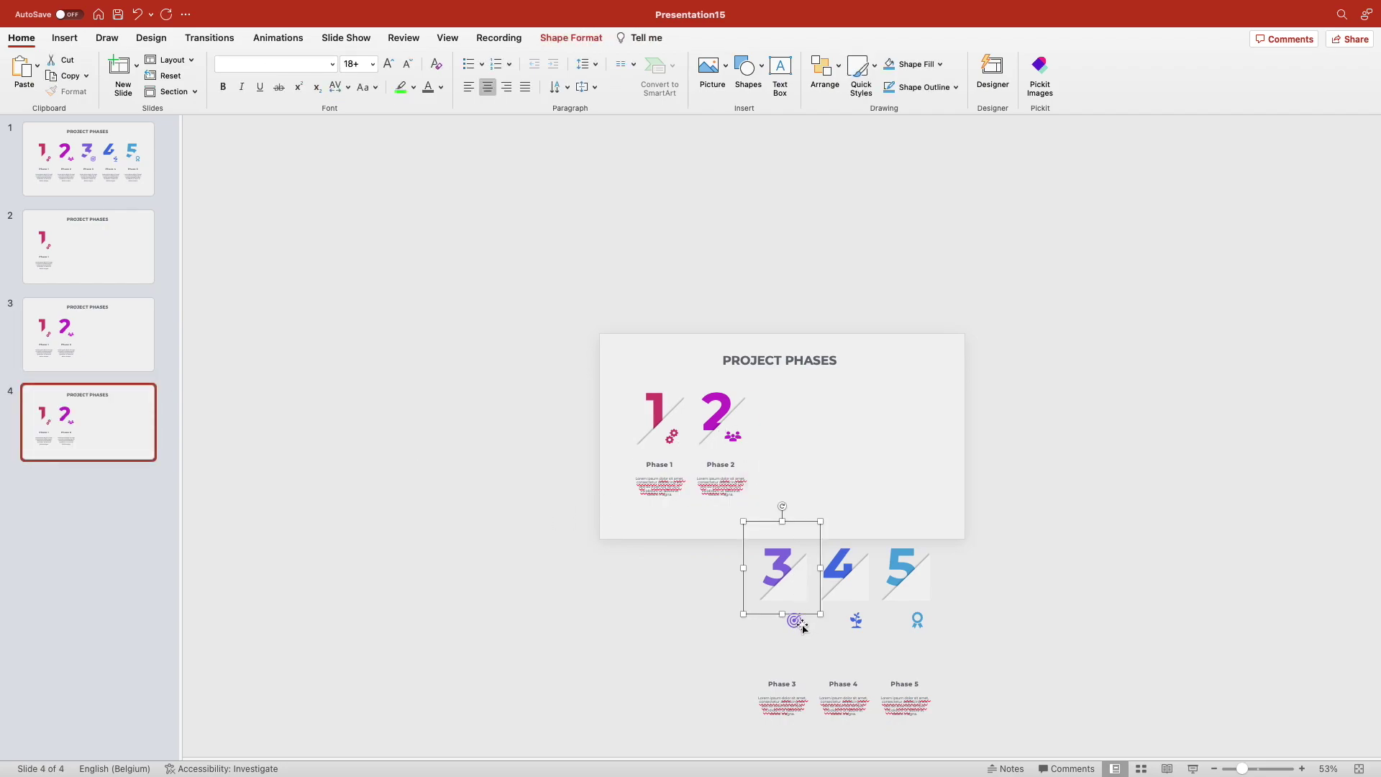
left_click_drag(804, 667, 794, 437)
left_click(796, 527)
left_click_drag(796, 527, 796, 464)
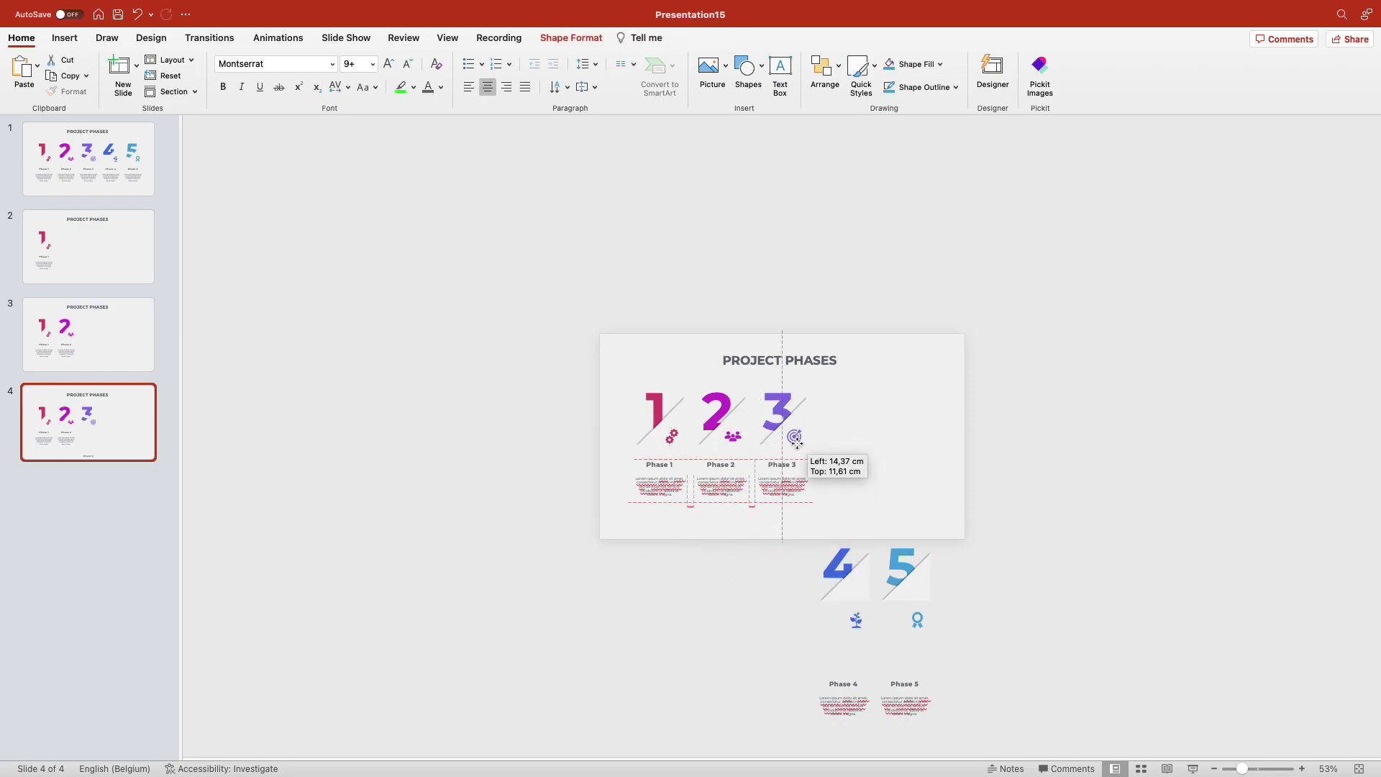
Step: On the next duplicate, place number 4, the plant icon and Phase 4 text beside Phase 3
key("ctrl+shift+d")
left_click(840, 567)
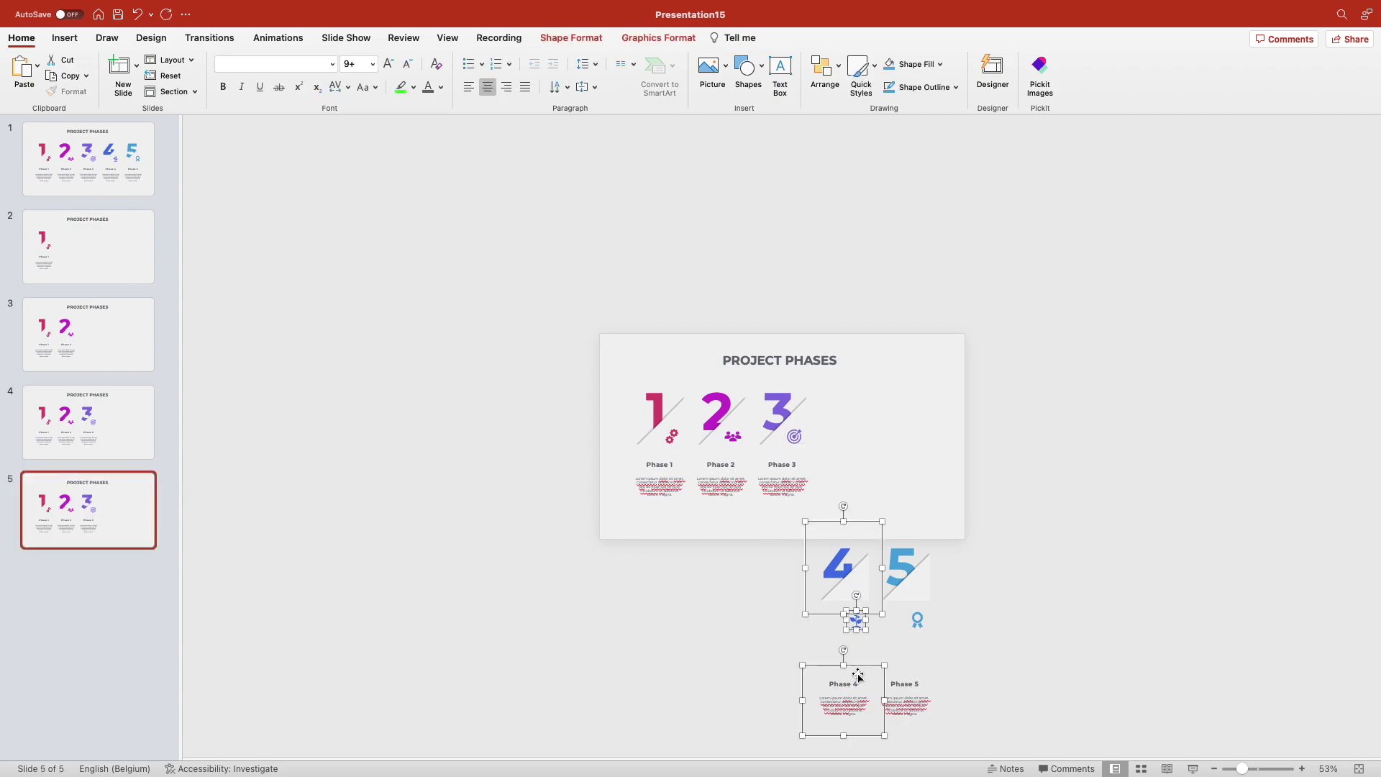
left_click_drag(840, 566, 846, 512)
left_click_drag(856, 465, 856, 436)
left_click_drag(843, 544, 843, 479)
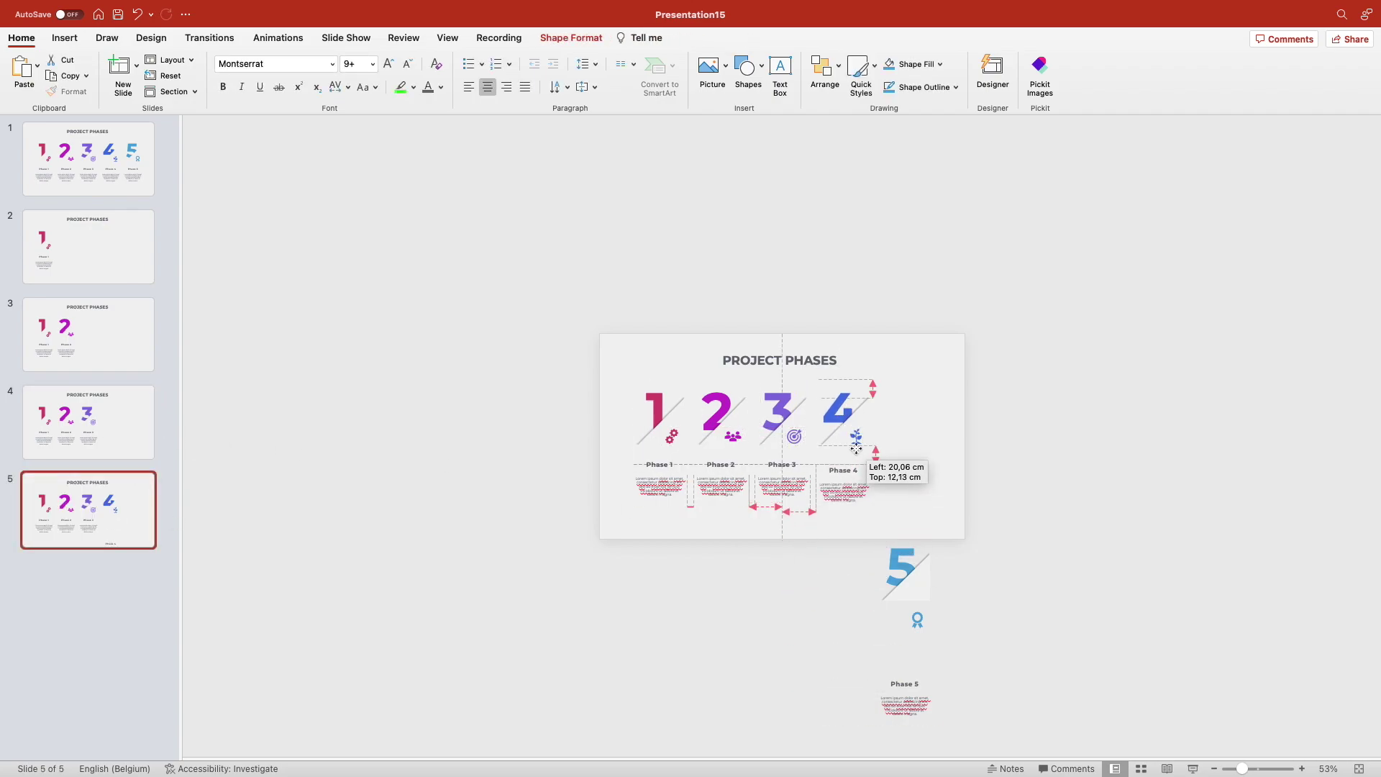
Step: On a final duplicate, add number 5, the ribbon icon and Phase 5 text beside Phase 4
key("ctrl+shift+d")
left_click(902, 567)
left_click(917, 620, "shift")
left_click(905, 696, "shift")
left_click_drag(904, 571, 904, 416)
left_click_drag(918, 463, 919, 437)
left_click_drag(904, 545, 920, 439)
Step: Select slides 3 through 6 together and give them the Morph transition
left_click(88, 246)
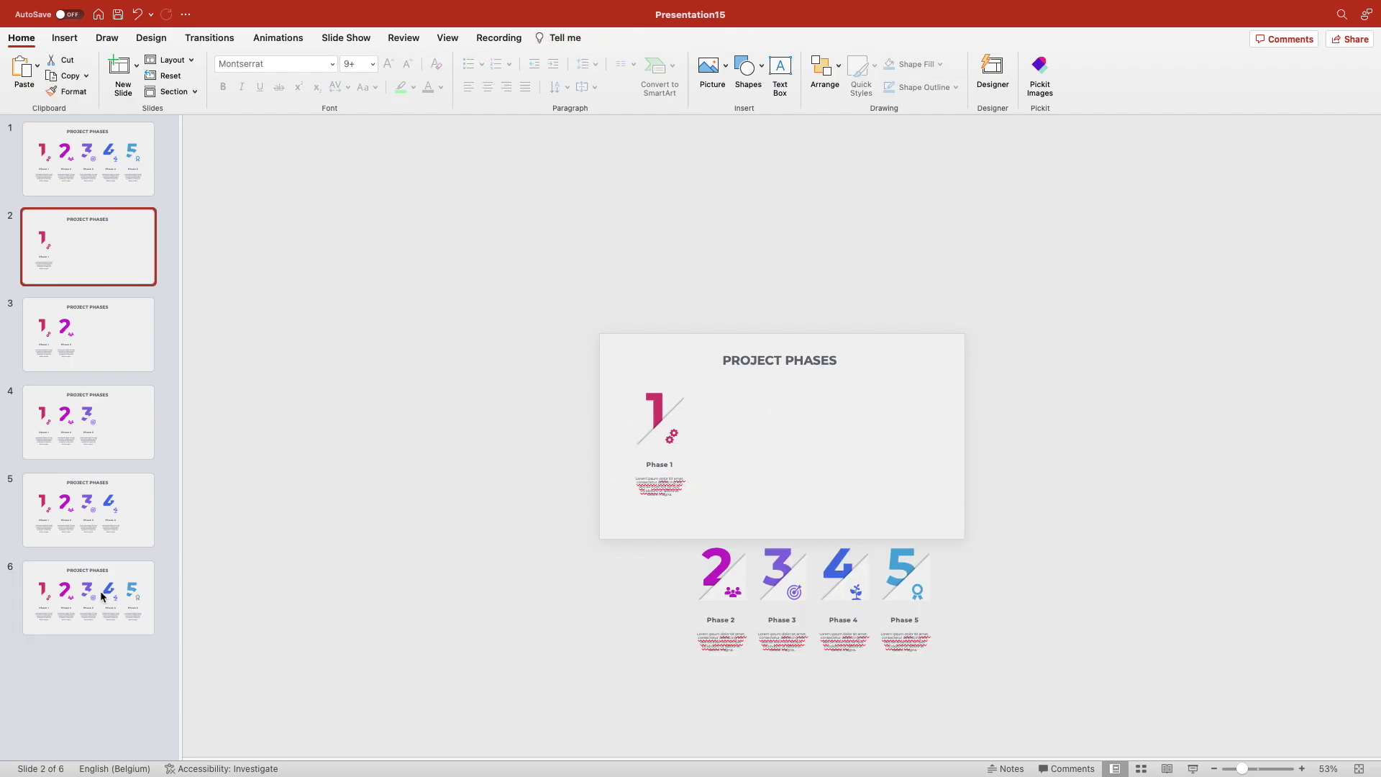
left_click(110, 339)
left_click(130, 592, "shift")
left_click(208, 38)
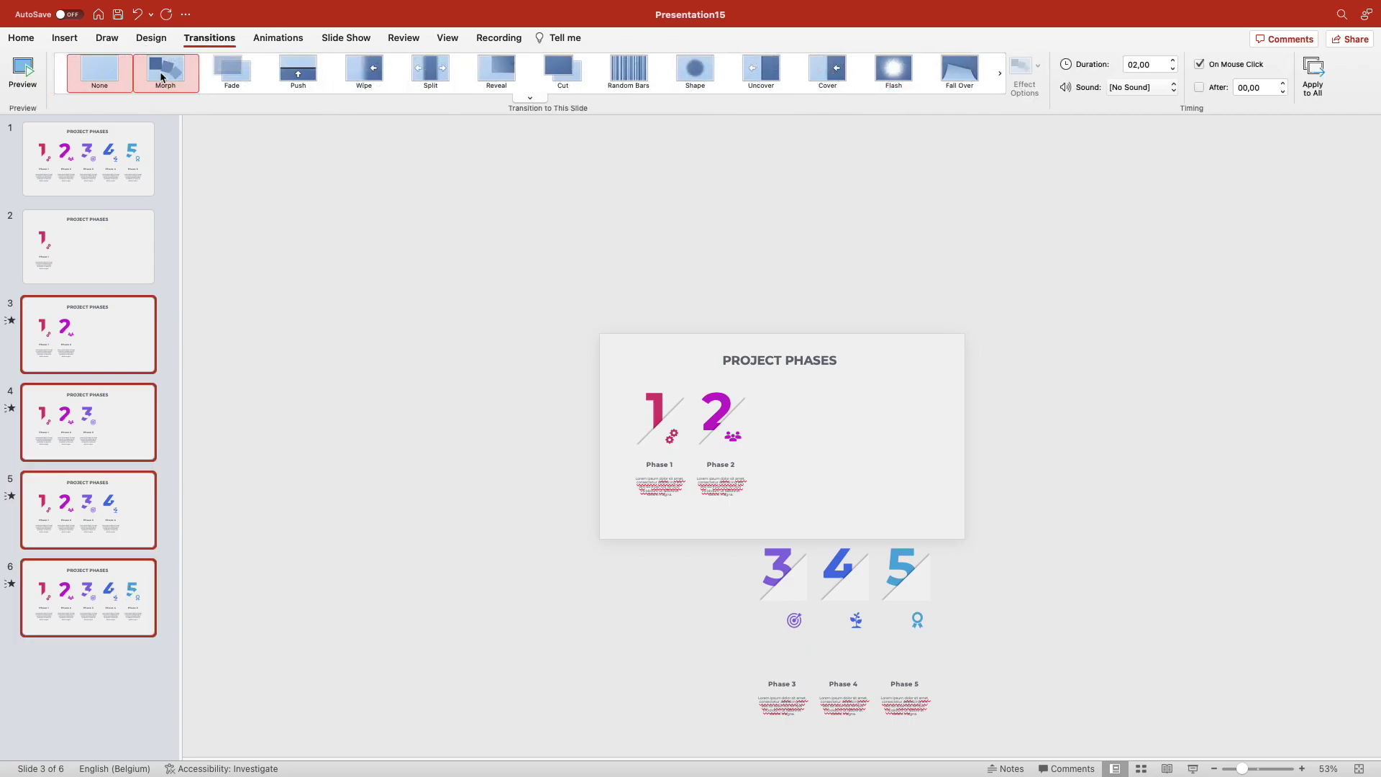
left_click(165, 74)
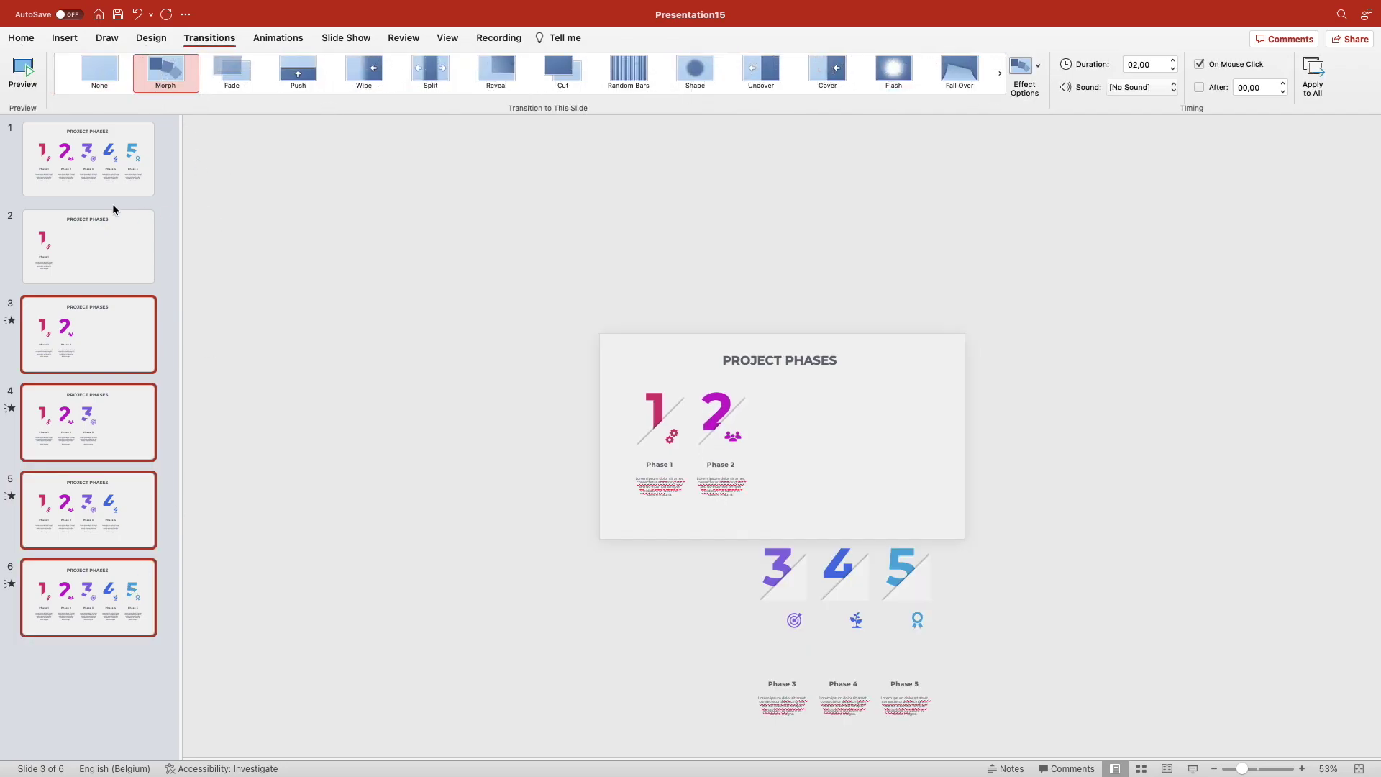